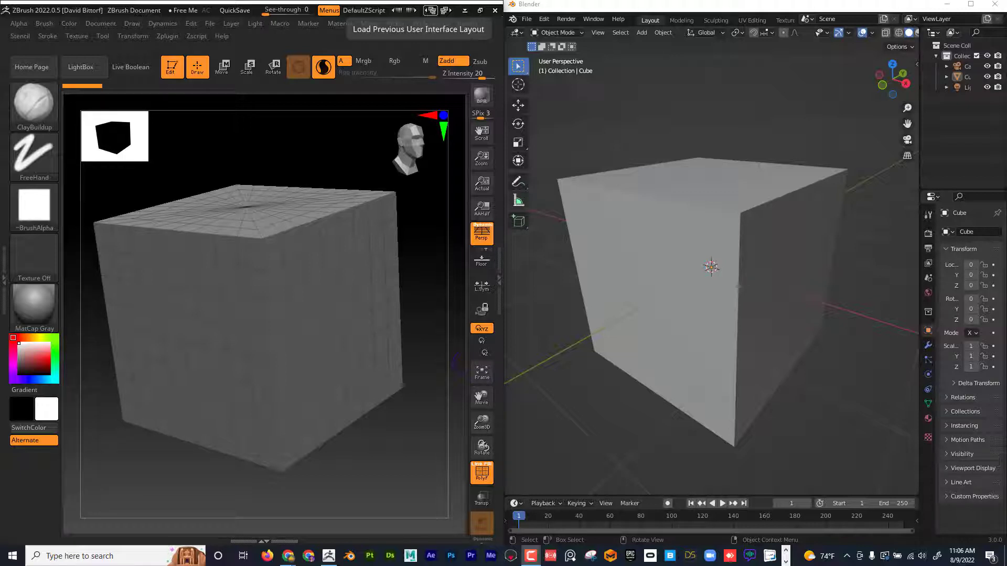
Maximize the ZBrush window with its tray open and convert the Cube3D primitive into a PolyMesh3D.
click(482, 10)
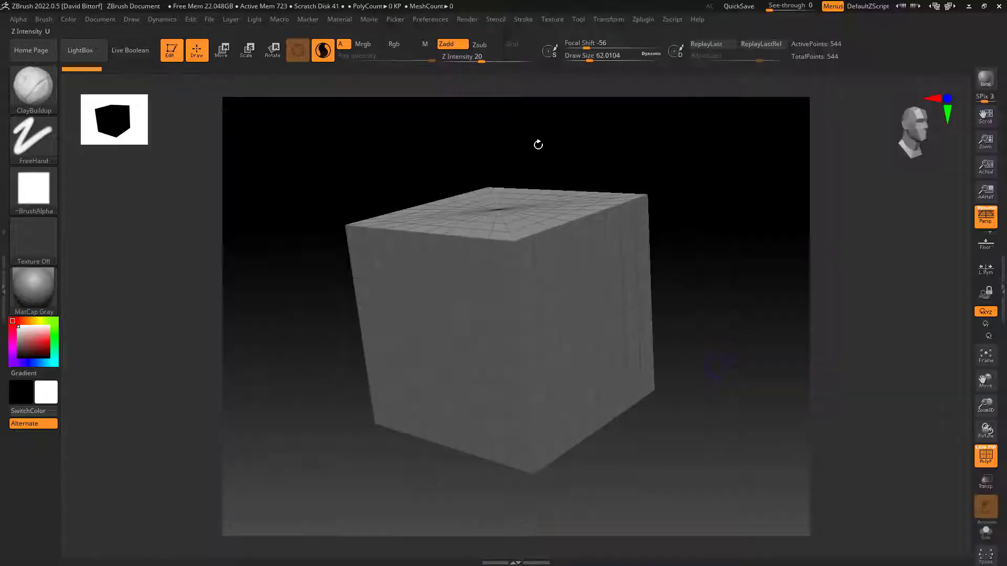
click(1002, 289)
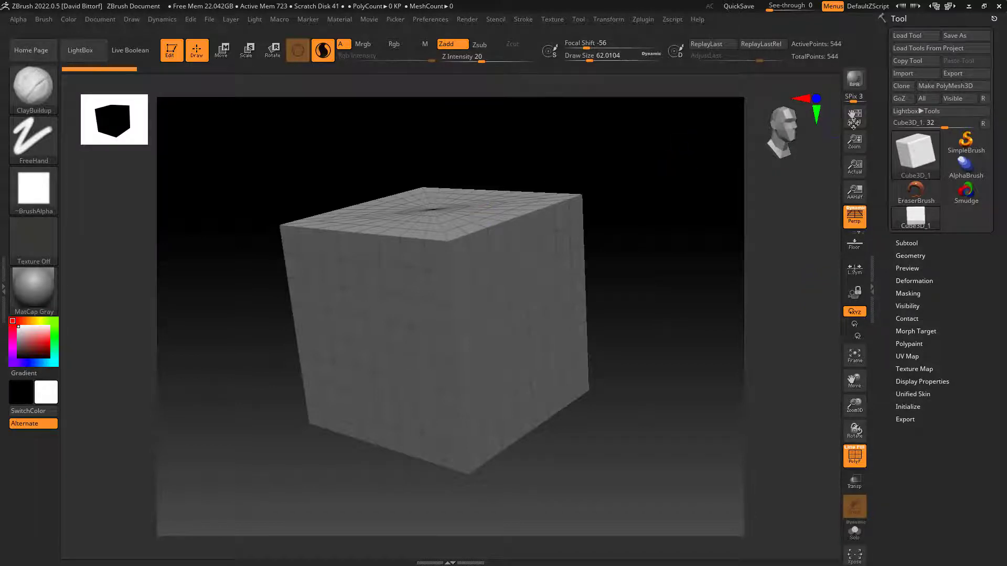
click(942, 86)
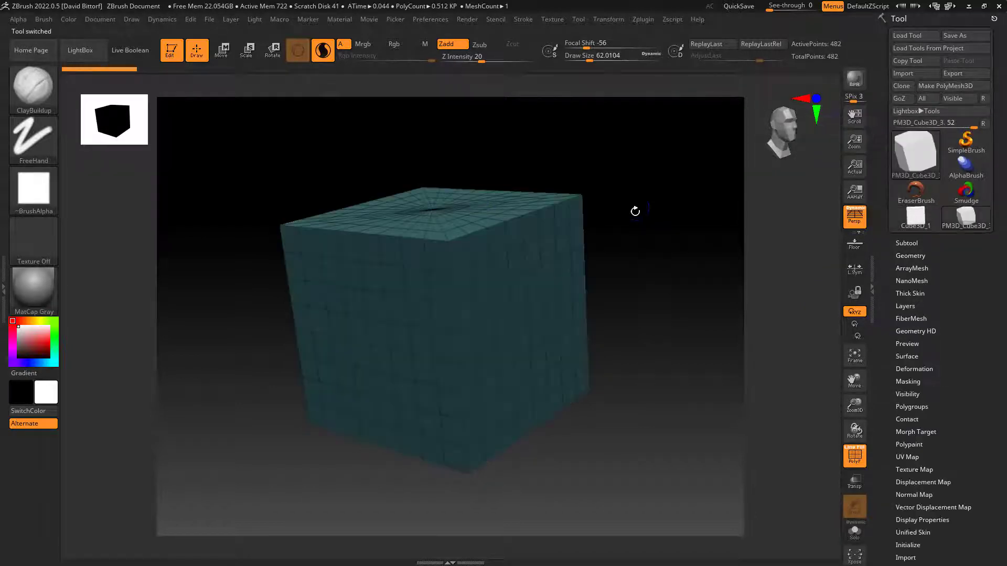
Examine the cube's mesh with the polyframe hidden and shown again.
drag(645, 321, 761, 447)
click(855, 455)
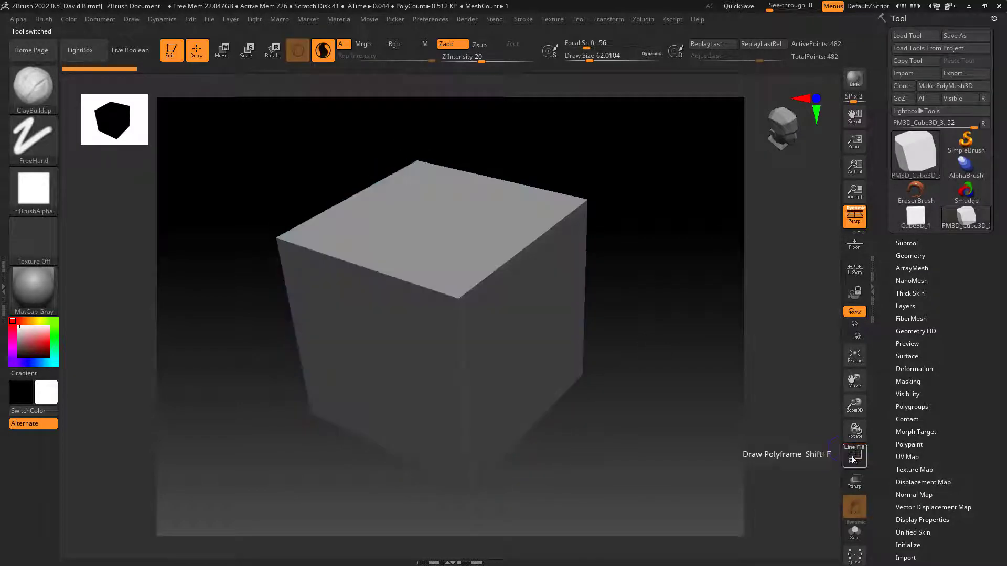
click(854, 455)
drag(666, 289, 642, 278)
Try a DamStandard stroke down the cube's side, undo it, and turn off Sculptris Pro mode.
click(33, 86)
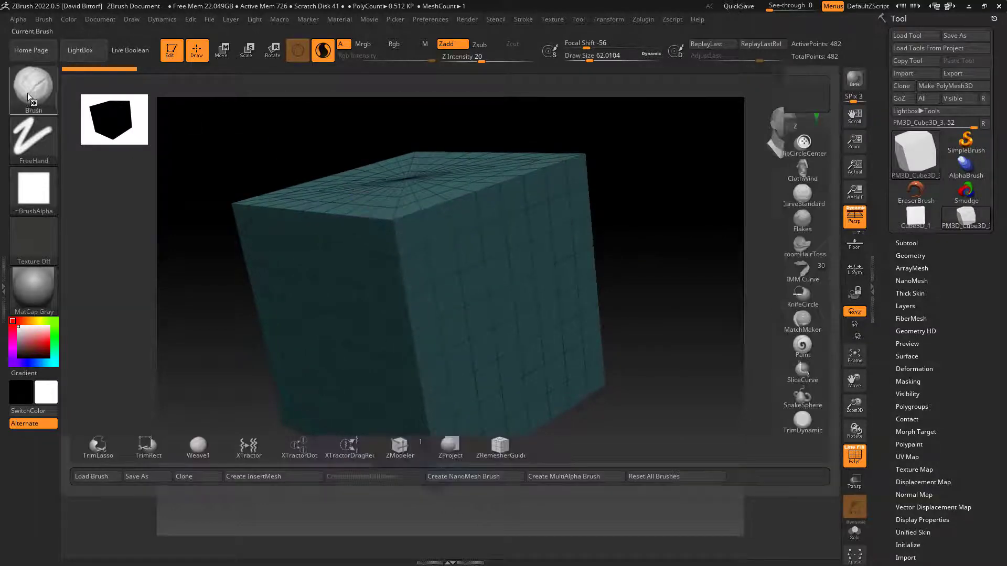
click(199, 95)
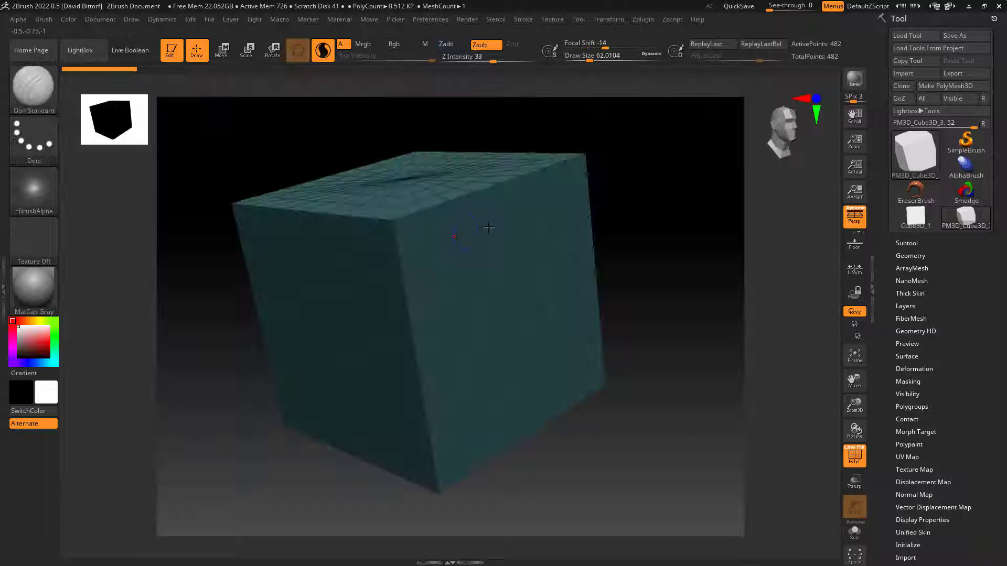
mouse_move(505, 215)
mouse_down()
mouse_move(473, 262)
mouse_move(481, 301)
mouse_move(503, 327)
mouse_up()
key(ctrl+z)
key(ctrl+z)
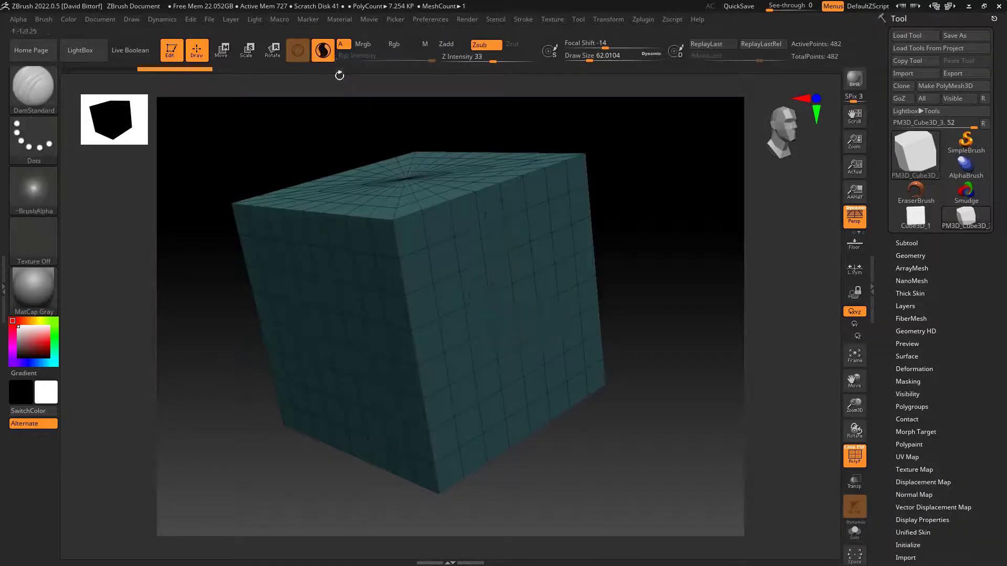
click(322, 51)
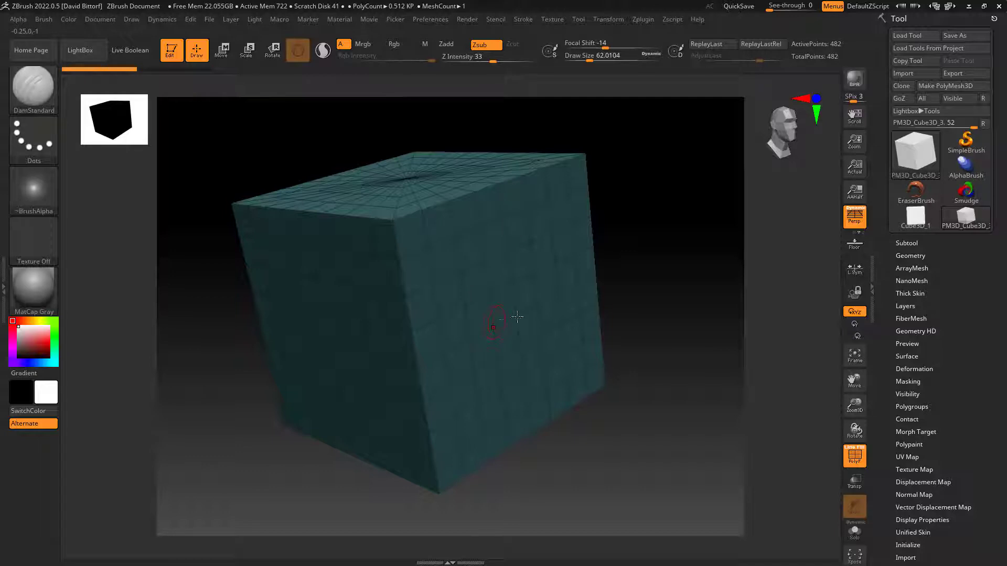
Try remeshing the cube with DynaMesh at resolution 128, inspect the grid density, and undo the remesh.
click(903, 255)
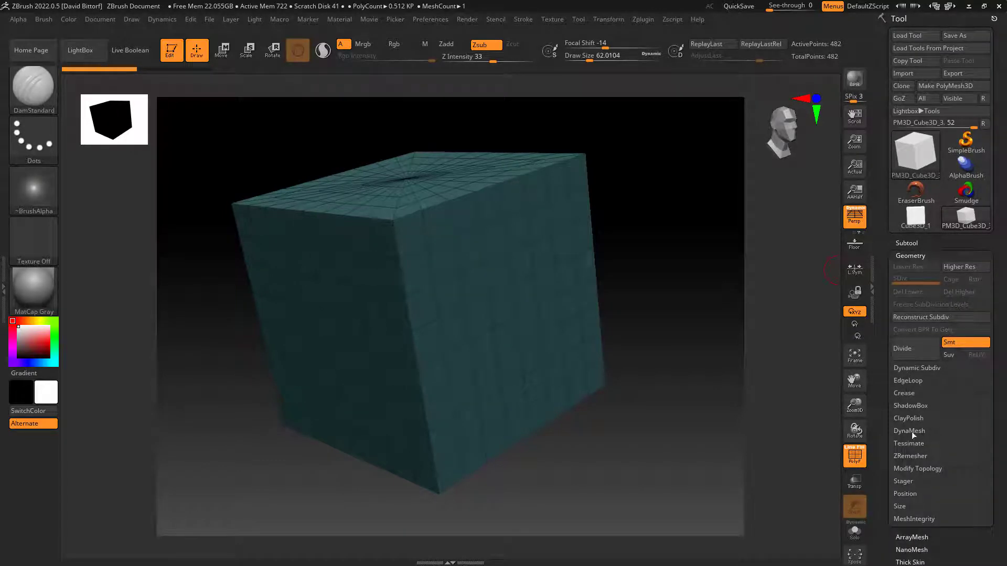
click(901, 431)
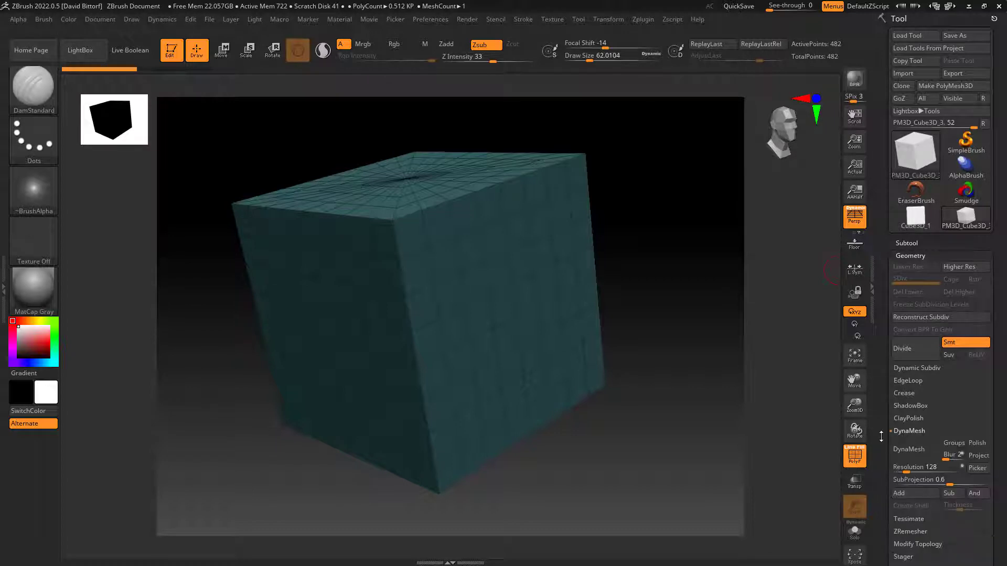
drag(881, 437, 885, 281)
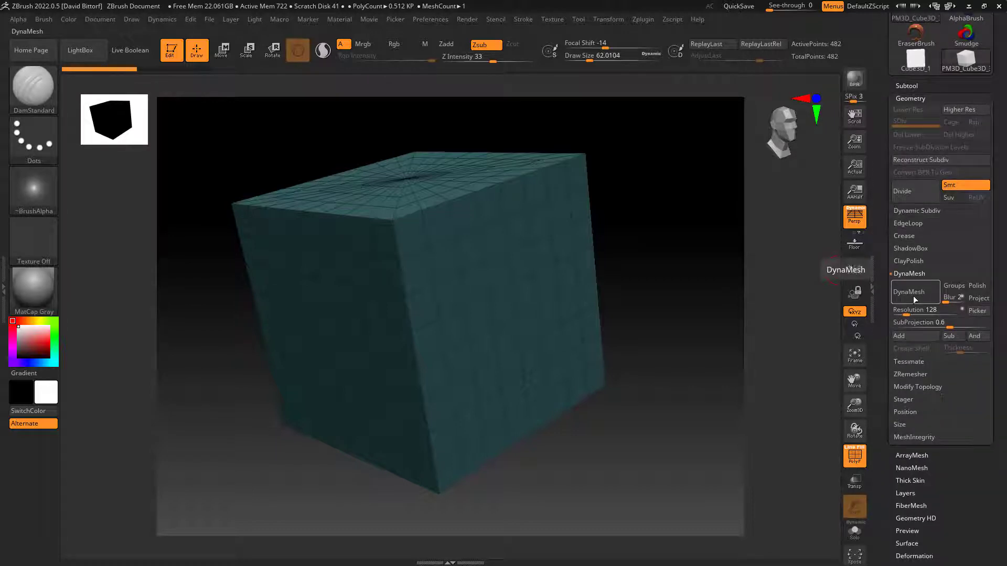
click(914, 296)
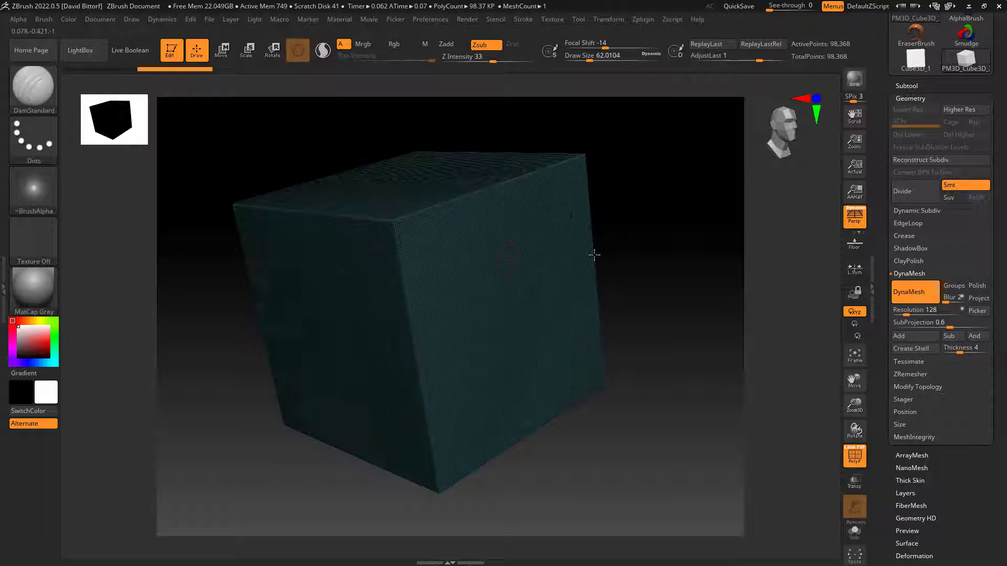
drag(644, 257, 454, 288)
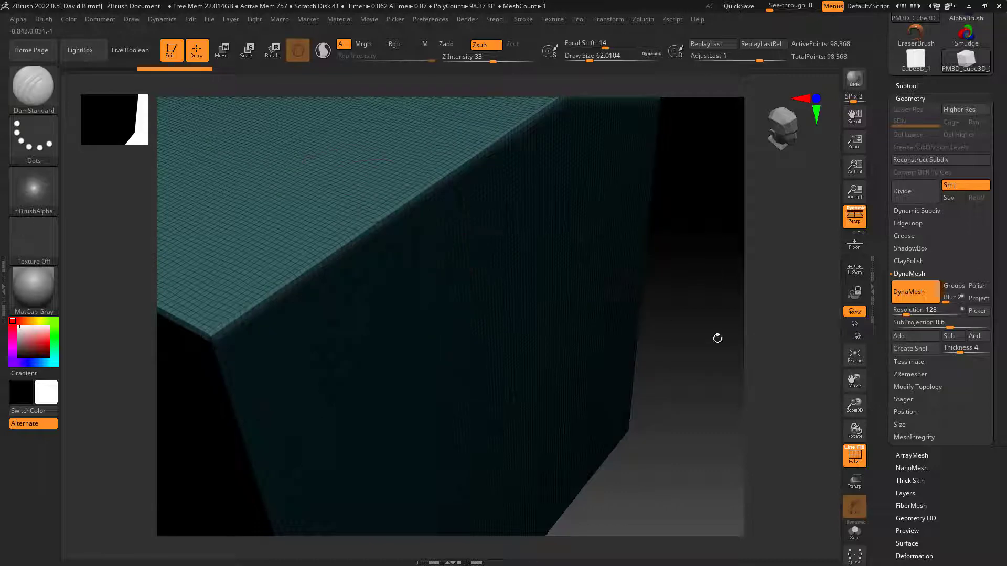
alt+drag(718, 338, 656, 305)
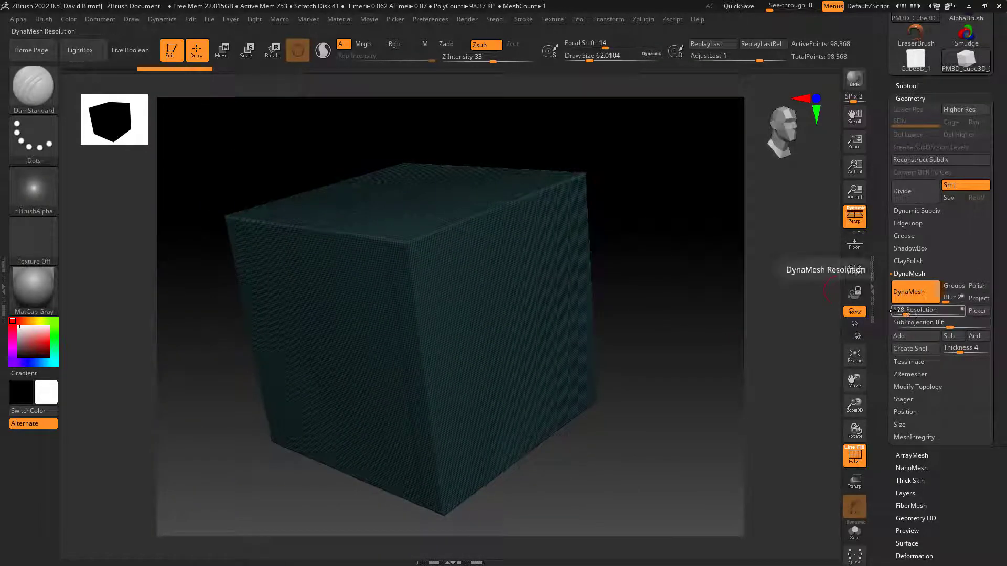
key(ctrl)
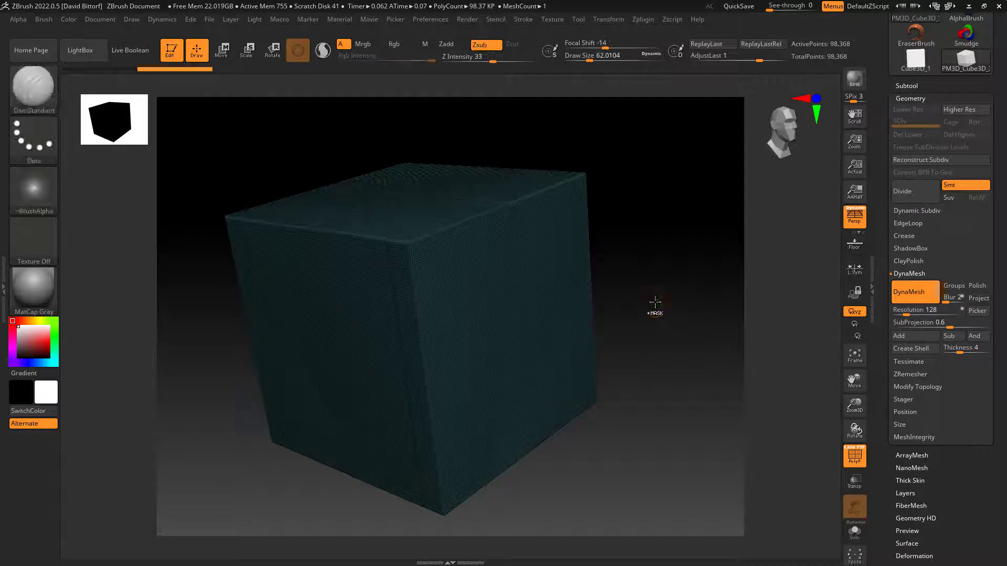
key(ctrl+z)
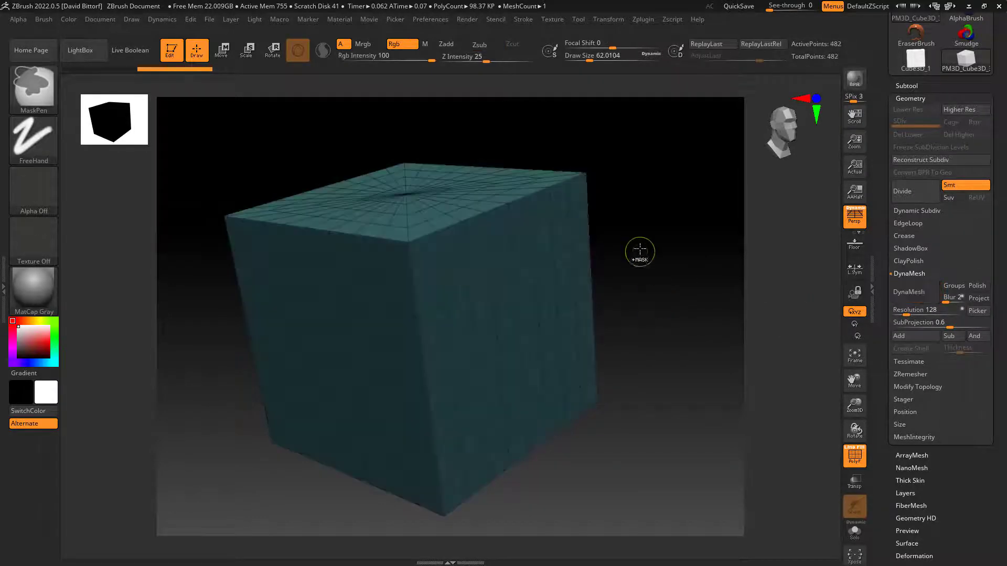
Subdivide the cube with Smt on up to subdivision level 4, checking its surface without the polyframe.
click(913, 195)
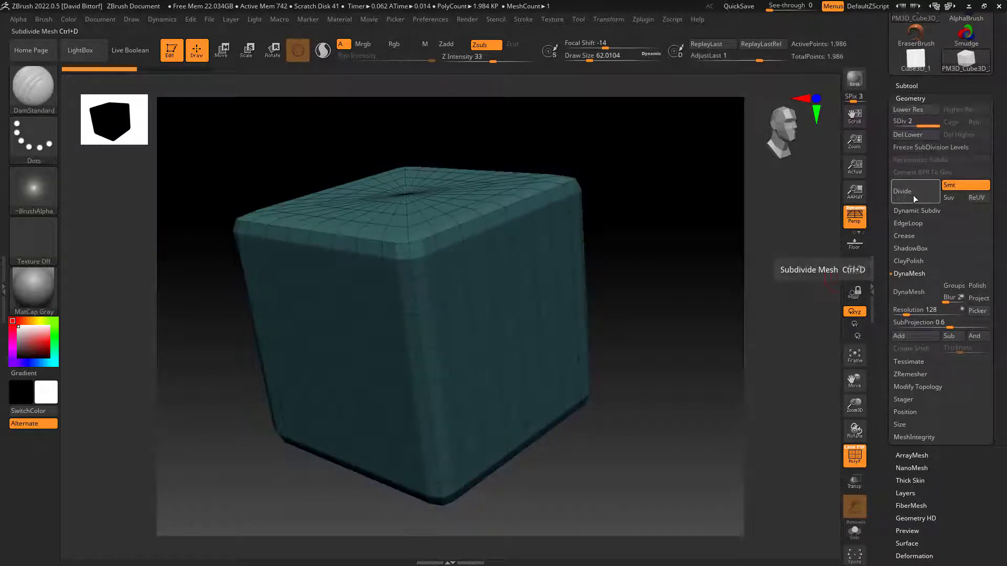
click(855, 456)
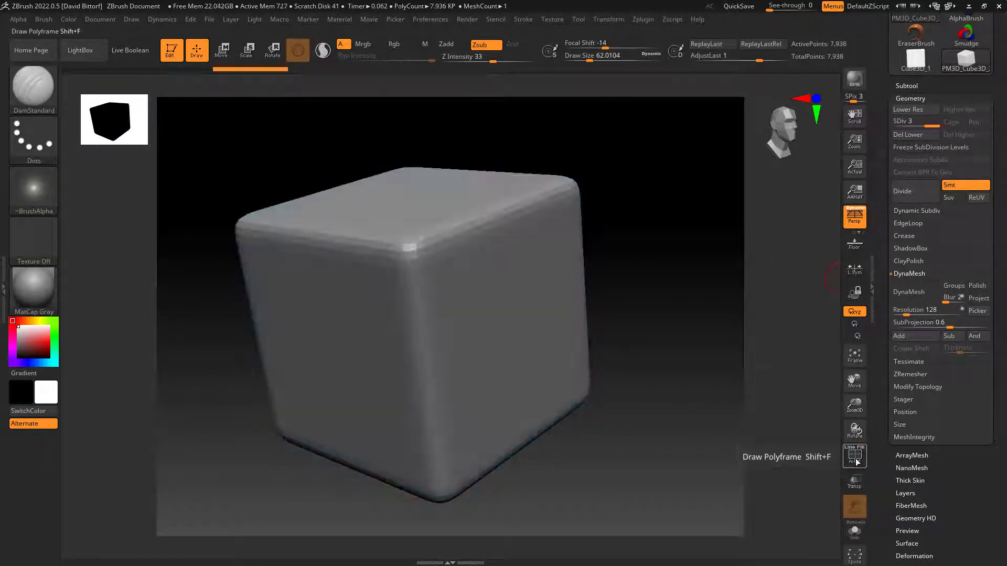
click(855, 456)
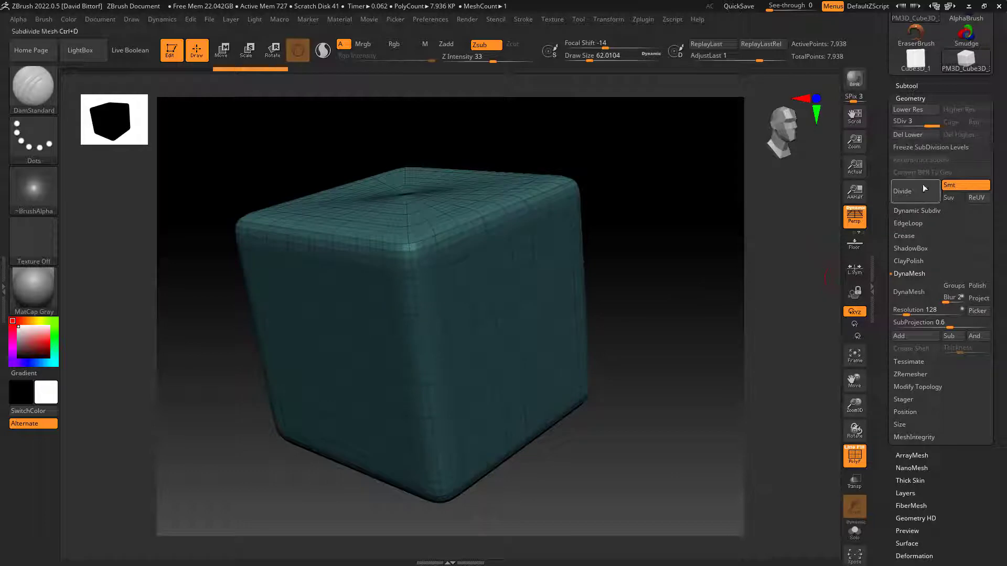
click(908, 192)
Pull the cube's upper far corner out into a long spike using the Move brush at draw size about 212.
click(34, 86)
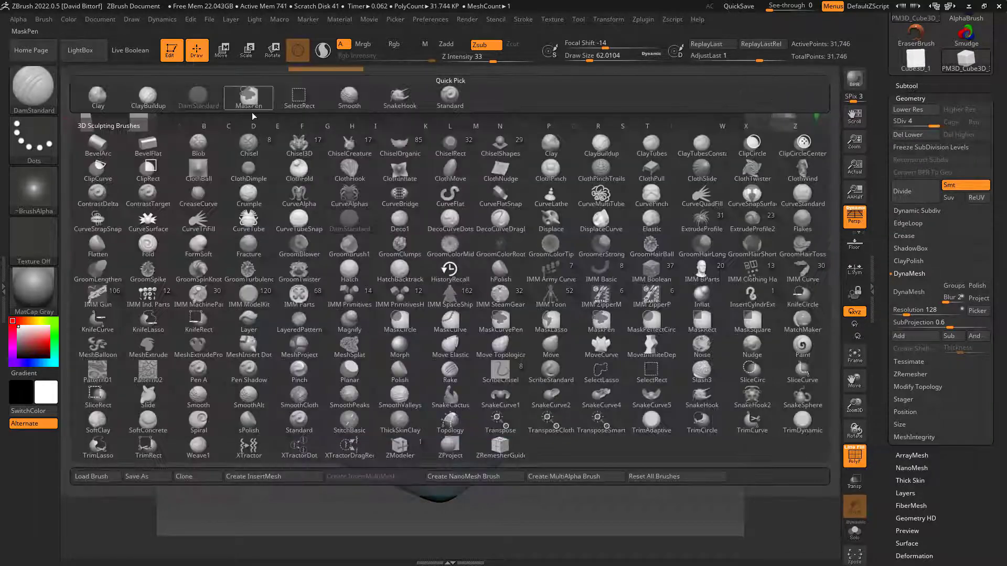
click(551, 346)
key(space)
mouse_move(547, 237)
mouse_down()
mouse_move(602, 218)
mouse_move(610, 226)
mouse_move(551, 273)
mouse_move(535, 243)
mouse_move(613, 167)
mouse_move(558, 207)
mouse_move(689, 105)
mouse_move(626, 157)
mouse_move(680, 132)
mouse_up()
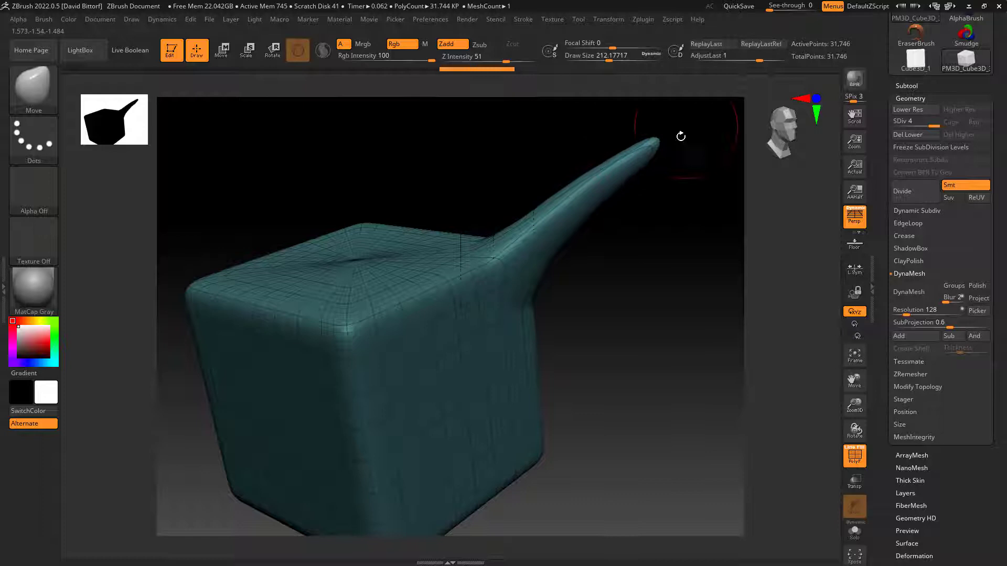
Try pulling a branch from the spike's underside with the Move brush at draw size about 94, and undo it.
key(space)
mouse_move(597, 207)
mouse_down()
mouse_move(582, 208)
mouse_move(656, 288)
mouse_move(644, 266)
mouse_up()
drag(618, 231, 633, 248)
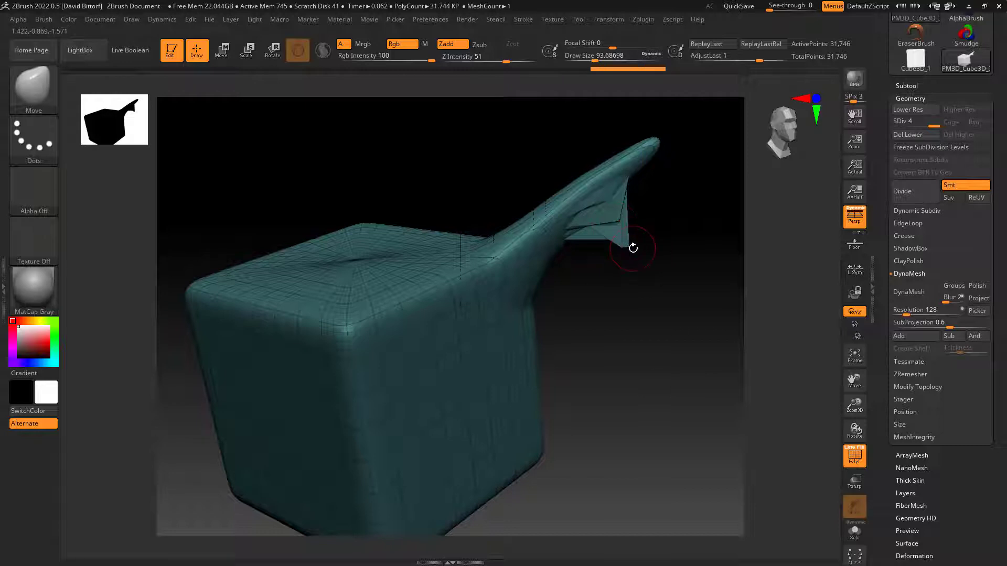
key(ctrl+z)
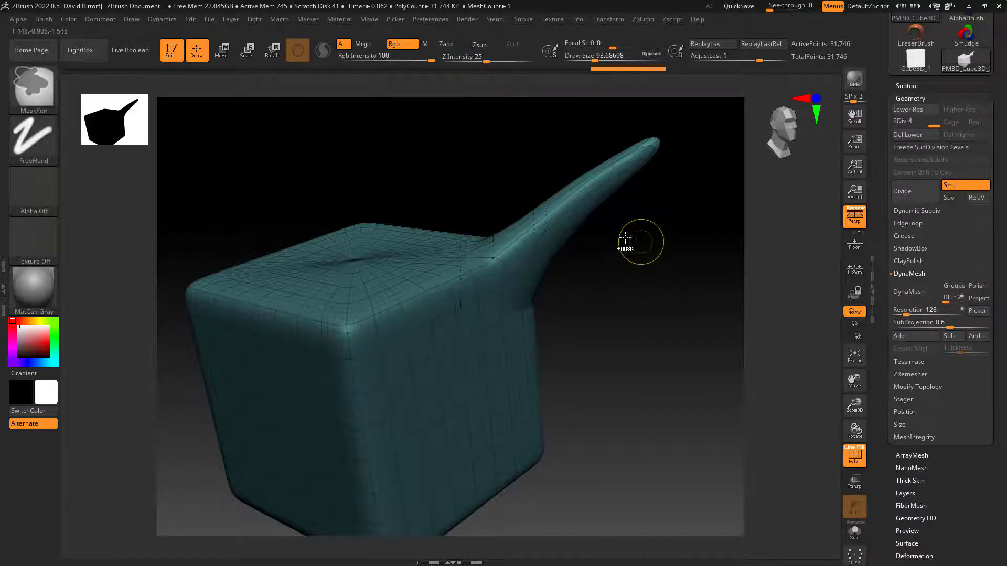
Subdivide the mesh to level 5, test pulling a branch from the spike's underside, and undo the pull.
click(922, 191)
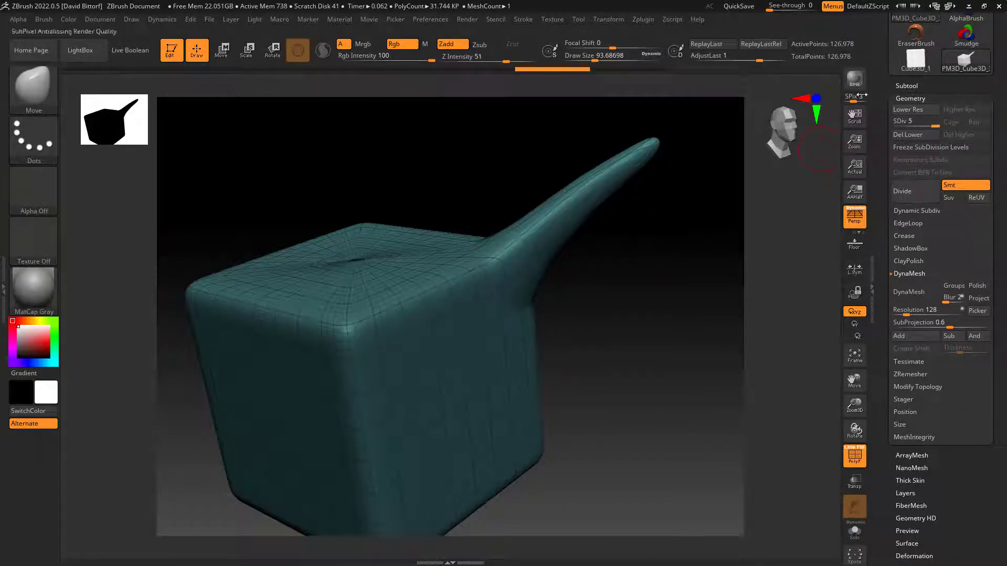
drag(593, 204, 664, 270)
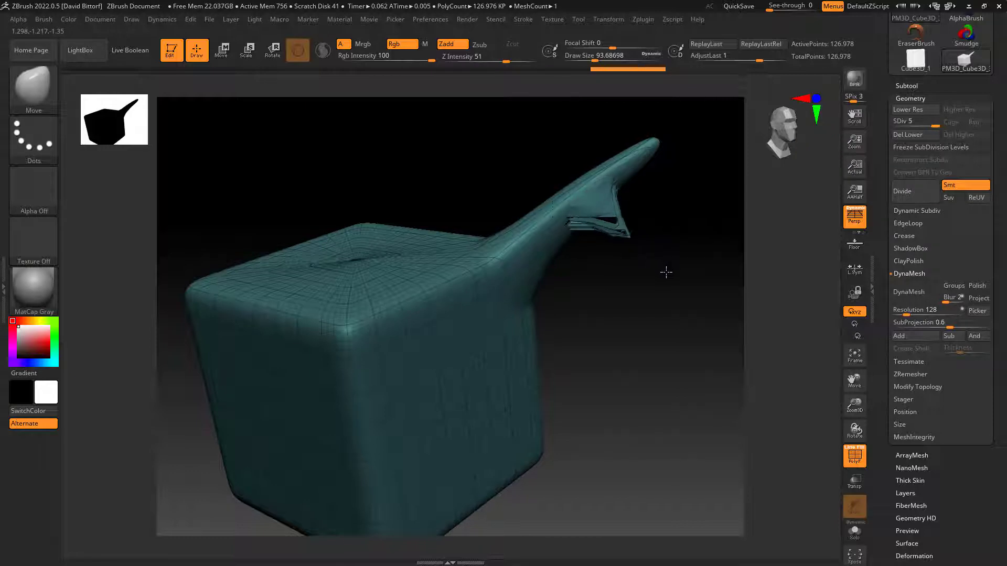
key(ctrl+z)
Subdivide the mesh to level 6, test pulling a downward branch from the spike again, and undo the pull.
click(903, 191)
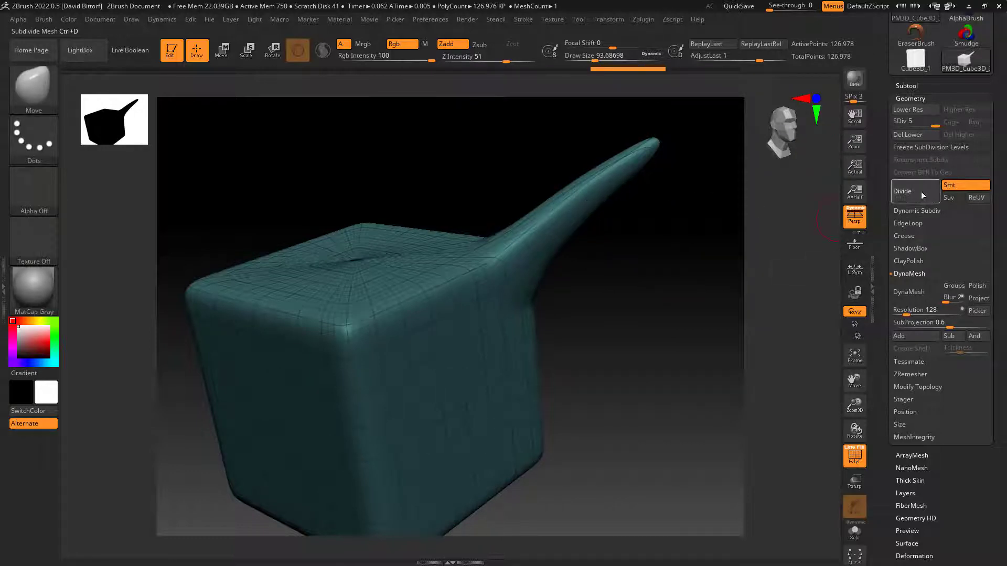
drag(590, 206, 647, 275)
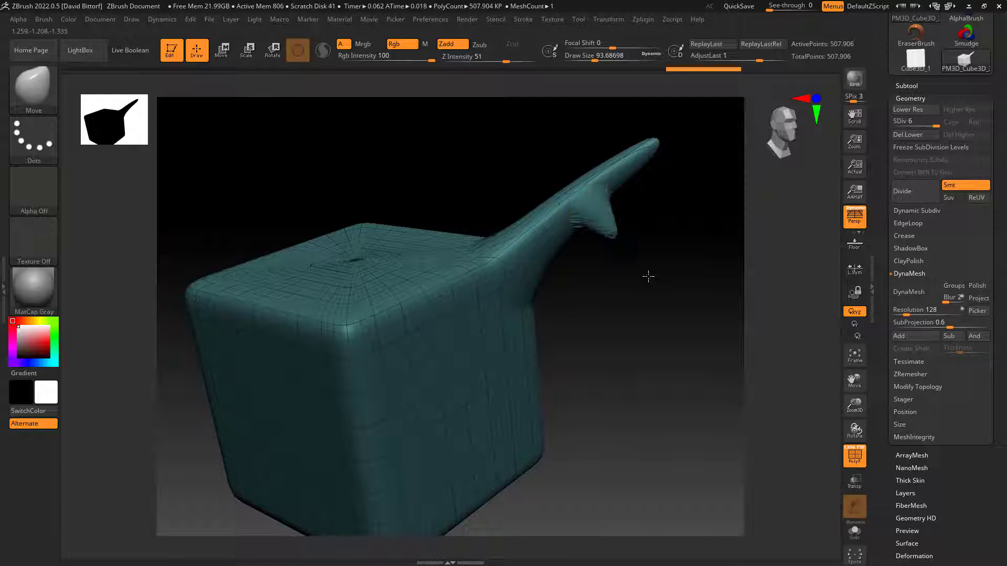
key(ctrl)
key(ctrl+z)
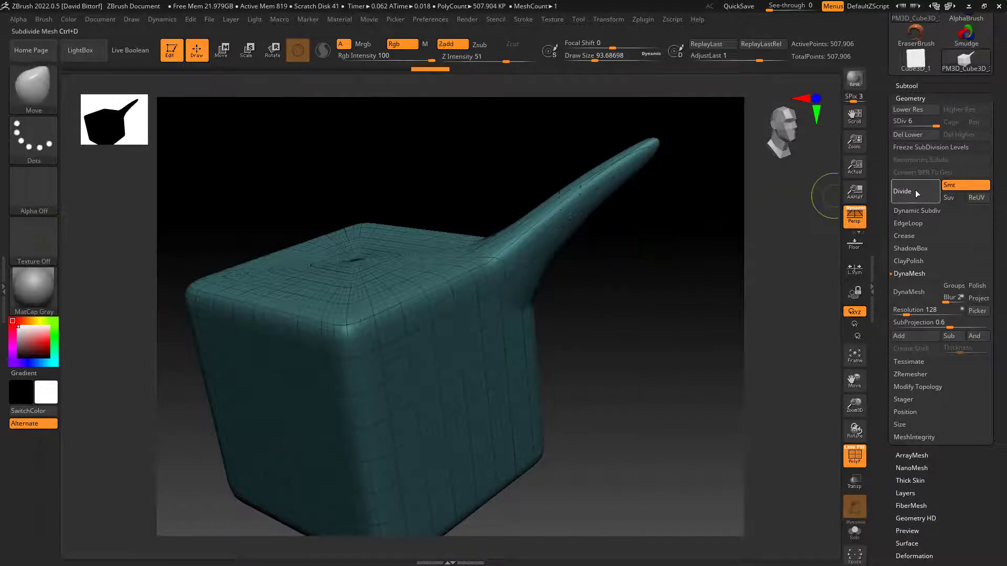
Subdivide the mesh to level 7 and pull a pointed branch down from the spike's underside.
click(902, 191)
mouse_move(589, 212)
mouse_down()
mouse_move(659, 287)
mouse_move(590, 222)
mouse_move(608, 237)
mouse_up()
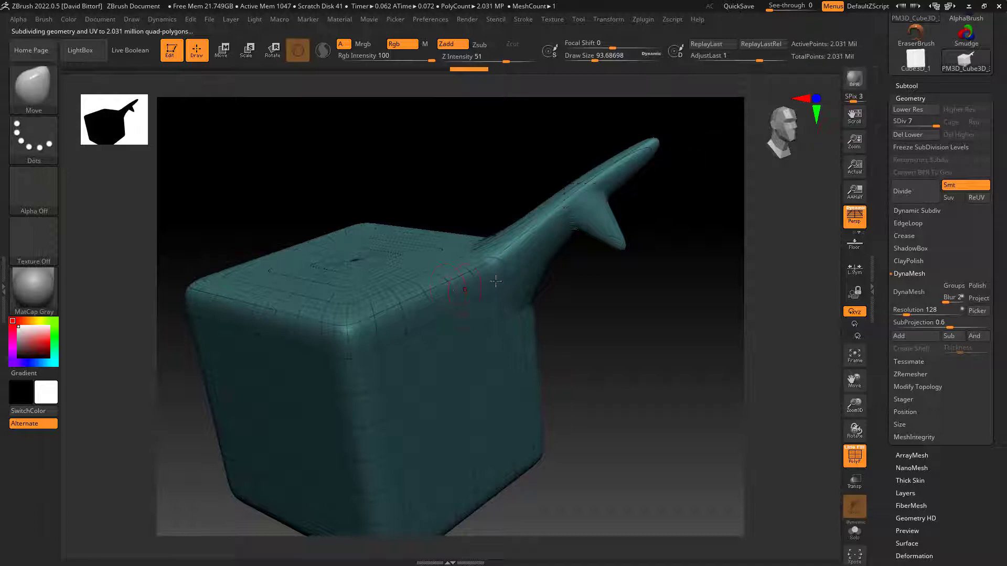
Set the Move brush's draw size to about 56, try pulling a twig from the branch's side, and undo it.
key(space)
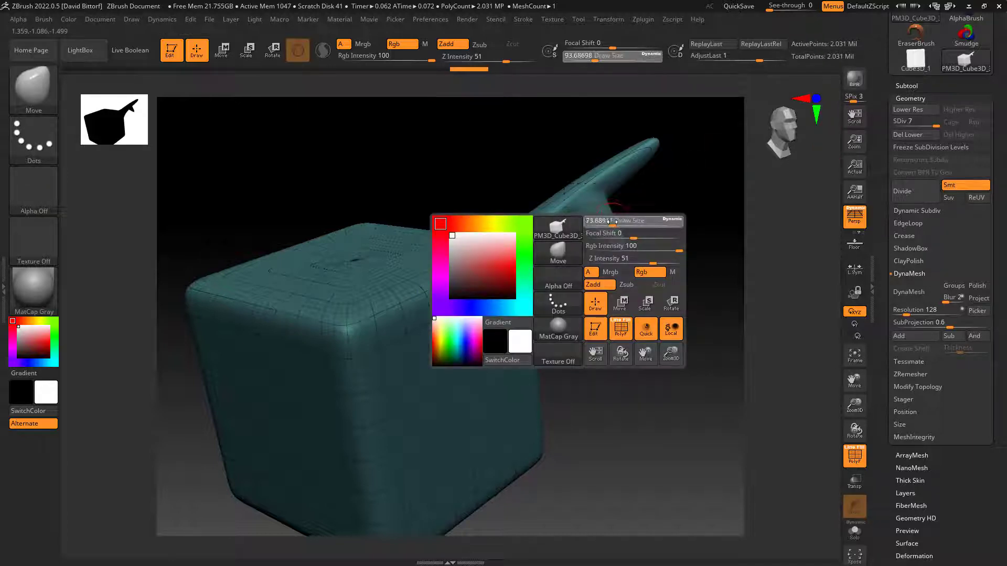
drag(613, 221, 650, 203)
key(ctrl)
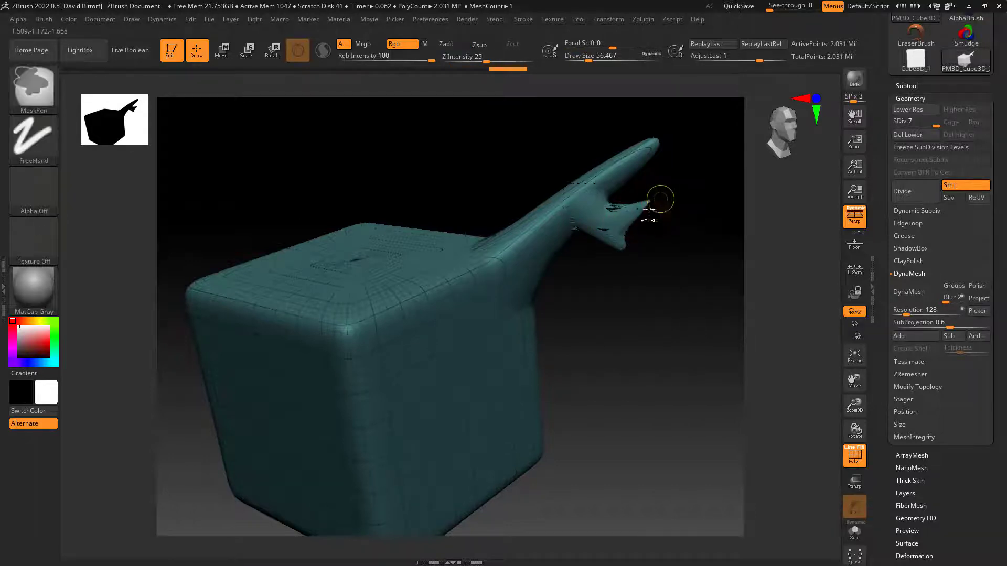
key(ctrl+z)
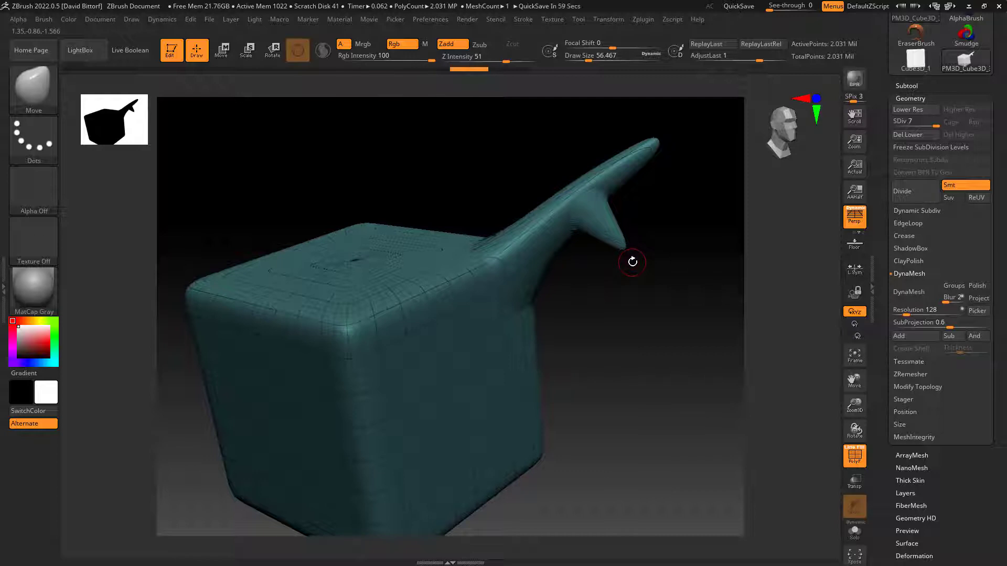
Subdivide the mesh to level 8 and pull a small twig outward from the side of the branch.
click(906, 197)
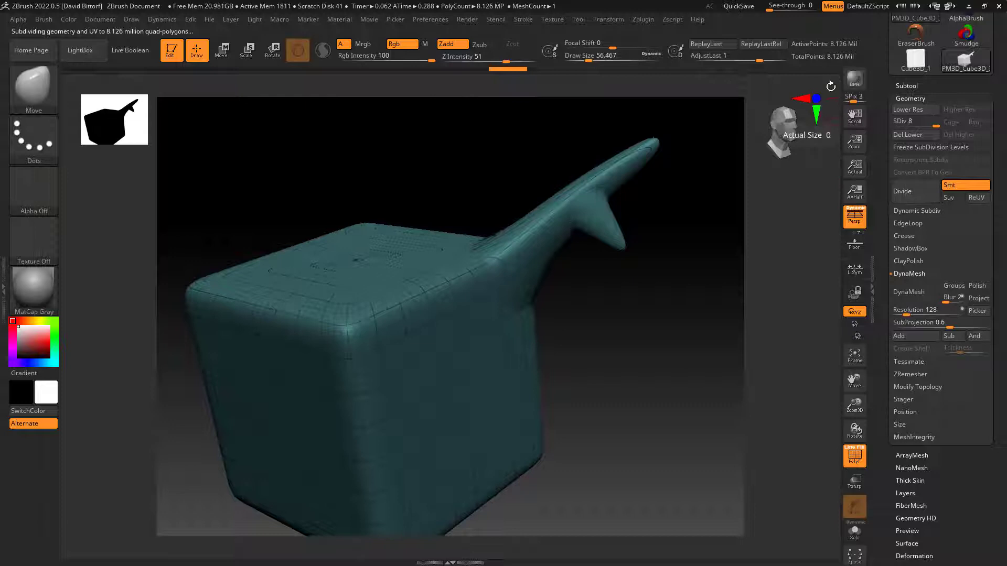
mouse_move(616, 220)
mouse_down()
mouse_move(702, 183)
mouse_move(655, 199)
mouse_up()
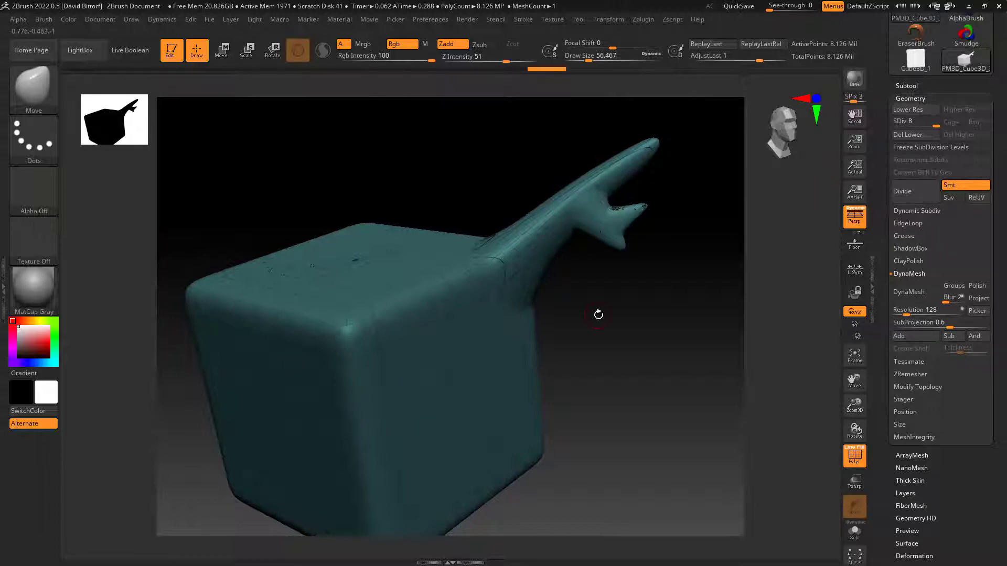
Undo the twig, the branch and the latest subdivisions, back to level 6 with only the main spike.
key(ctrl)
key(shift+d)
key(shift+d)
key(shift+d)
key(shift+d)
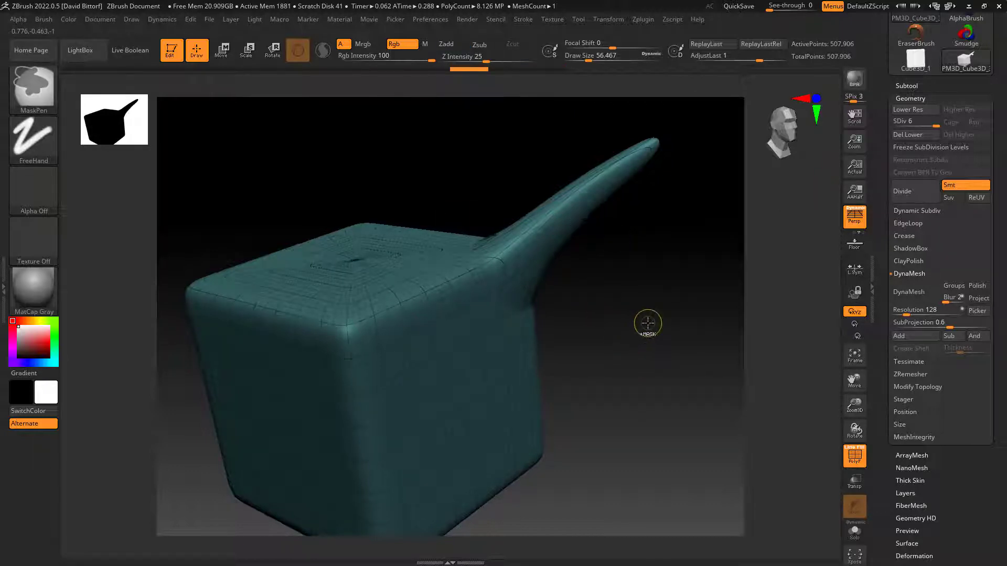
Return the mesh to the plain, unsubdivided cube and convert it to a DynaMesh at resolution 128.
key(shift+d)
key(shift+d)
key(shift+d)
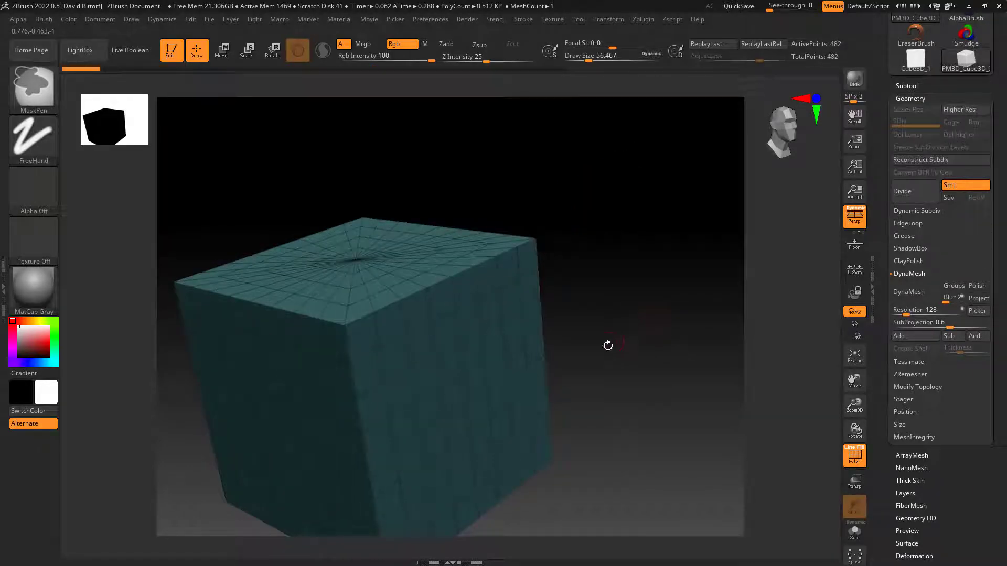
alt+drag(608, 342, 661, 319)
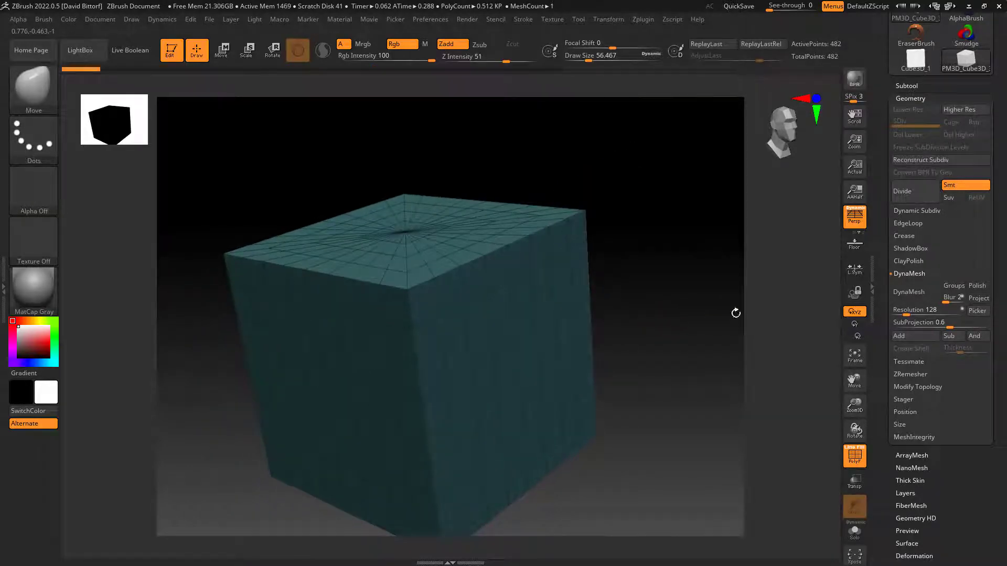
click(923, 291)
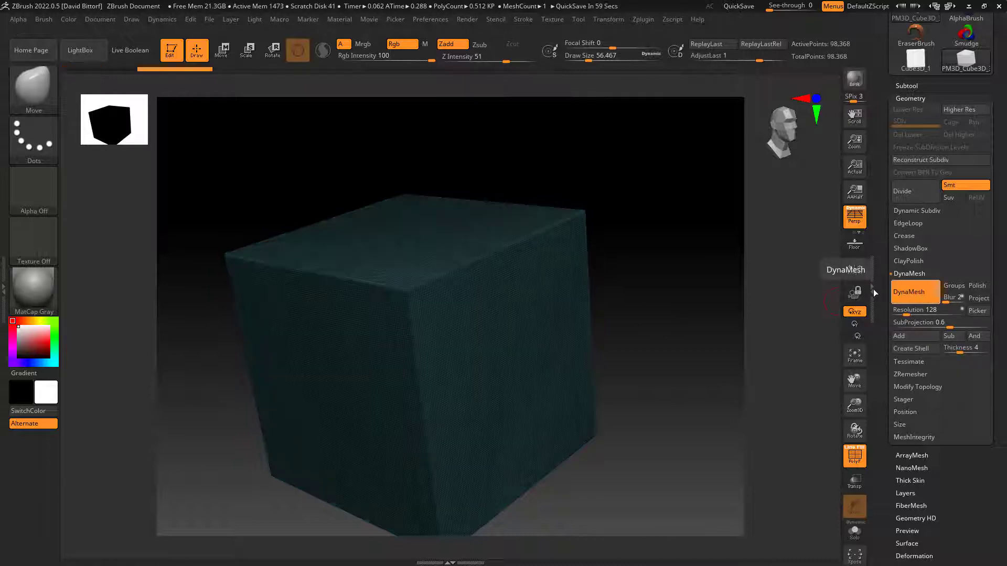
Pull a long spike from the cube's upper corner with the Move brush at draw size about 128, and remesh it with DynaMesh.
drag(655, 257, 563, 269)
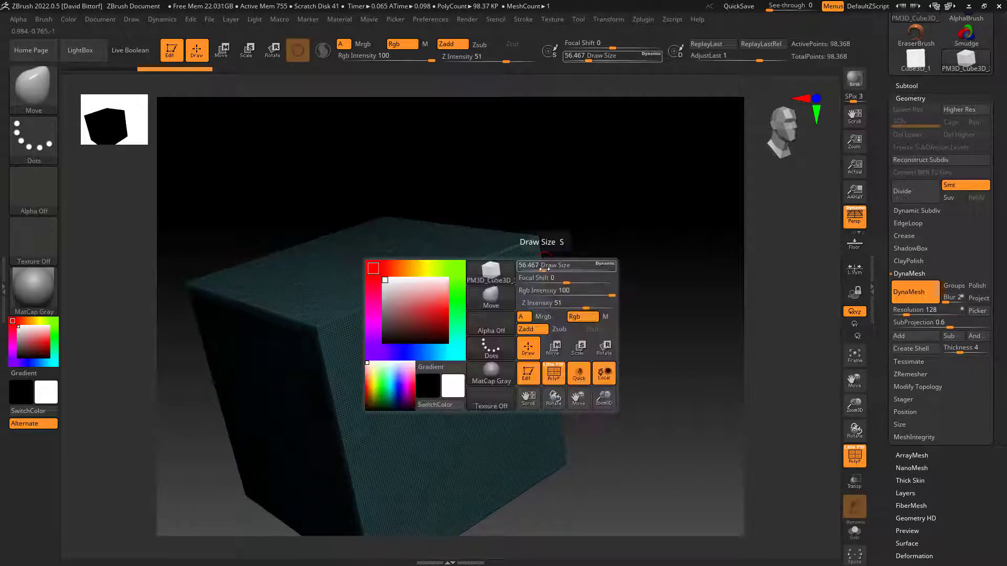
mouse_move(544, 269)
mouse_down()
mouse_move(540, 236)
mouse_move(555, 214)
mouse_move(732, 58)
mouse_up()
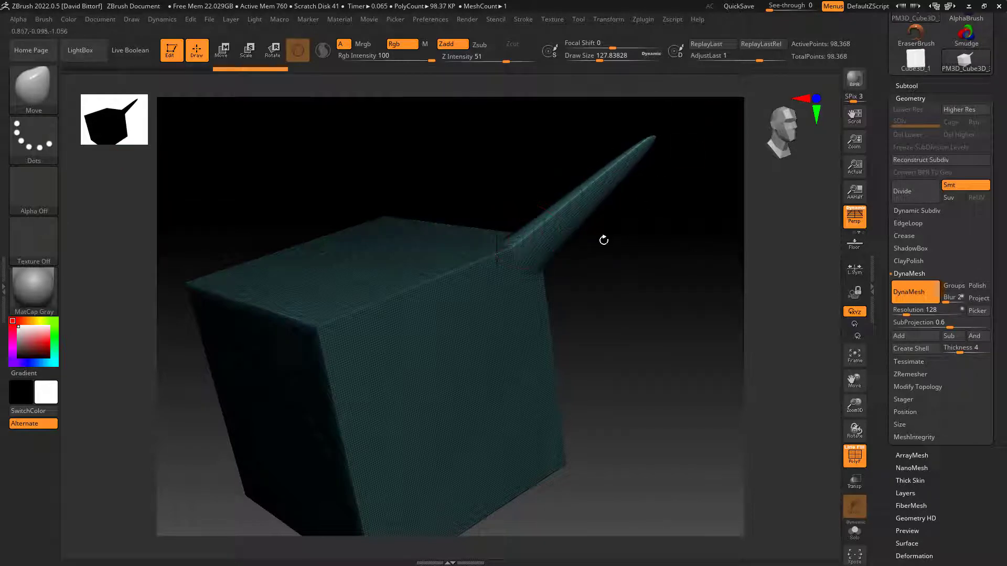
drag(600, 198, 630, 227)
key(ctrl+z)
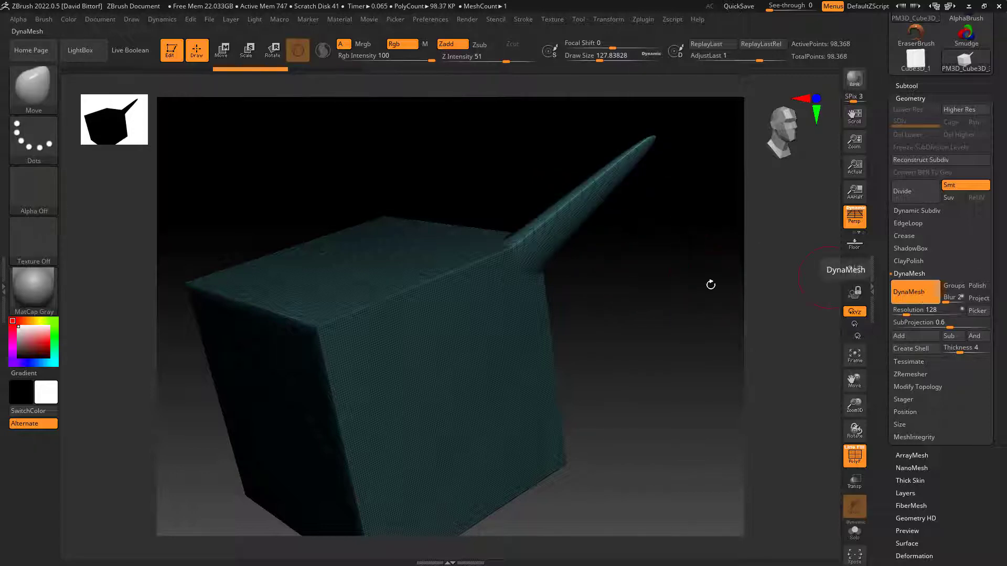
click(862, 449)
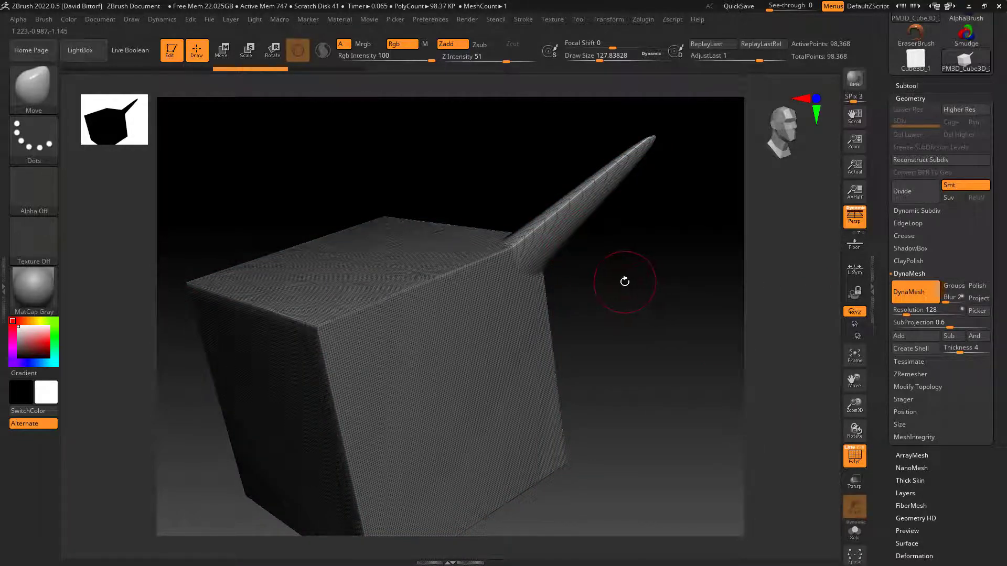
ctrl+drag(617, 278, 665, 324)
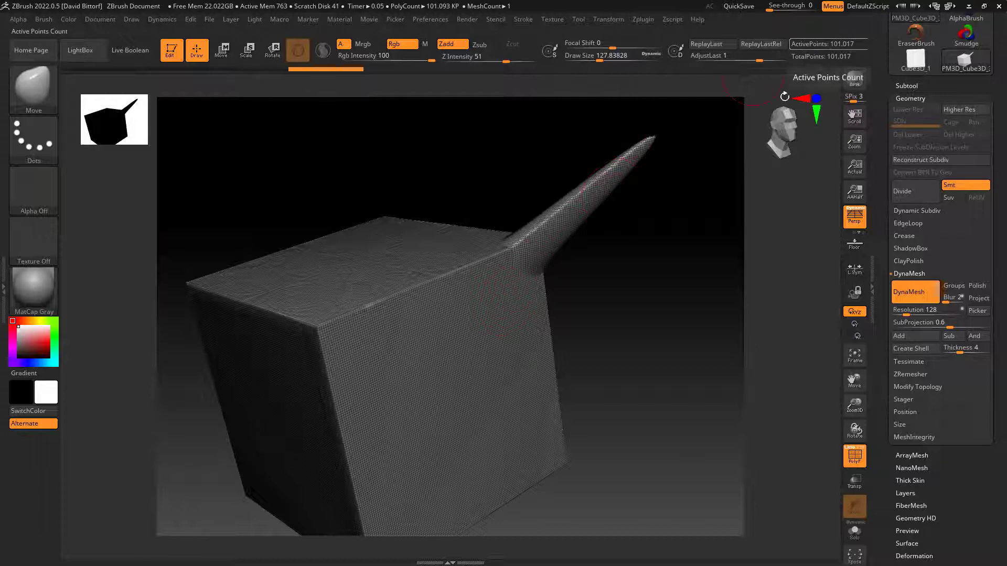
Set the draw size to about 104, pull a branch down from the spike's underside, and remesh the model.
key(space)
mouse_move(602, 215)
mouse_down()
mouse_move(578, 215)
mouse_move(621, 226)
mouse_move(690, 308)
mouse_up()
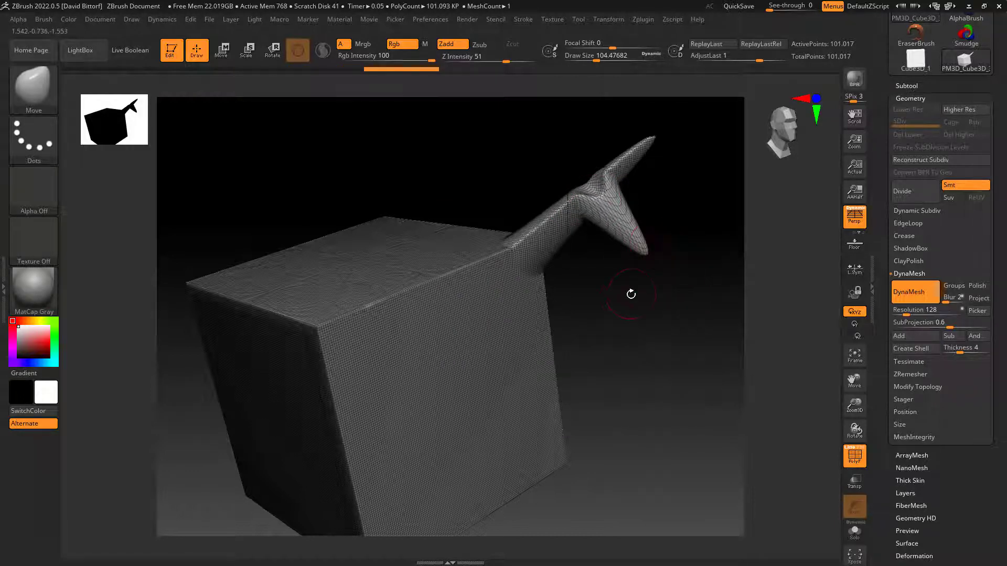
ctrl+drag(667, 343, 670, 344)
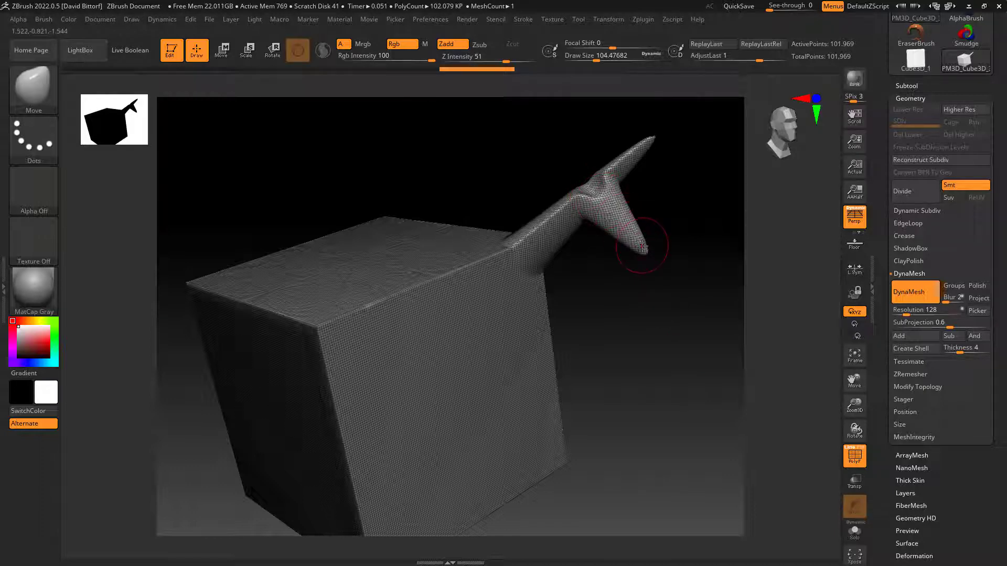
Set the draw size to about 56 and pull a twig off the branch and a smaller one off that twig, remeshing after each.
key(space)
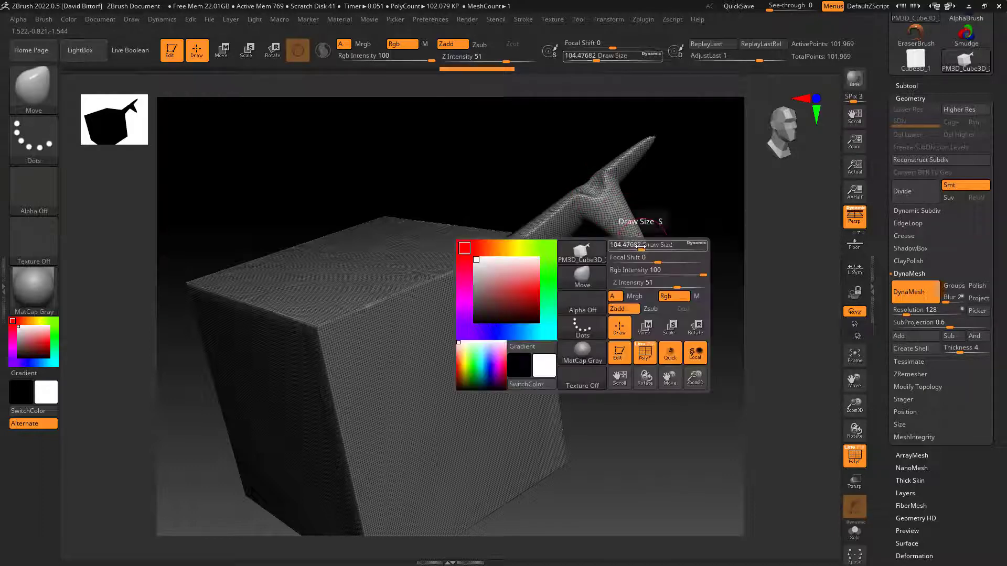
mouse_move(641, 247)
mouse_down()
mouse_move(638, 231)
mouse_move(654, 202)
mouse_move(682, 184)
mouse_up()
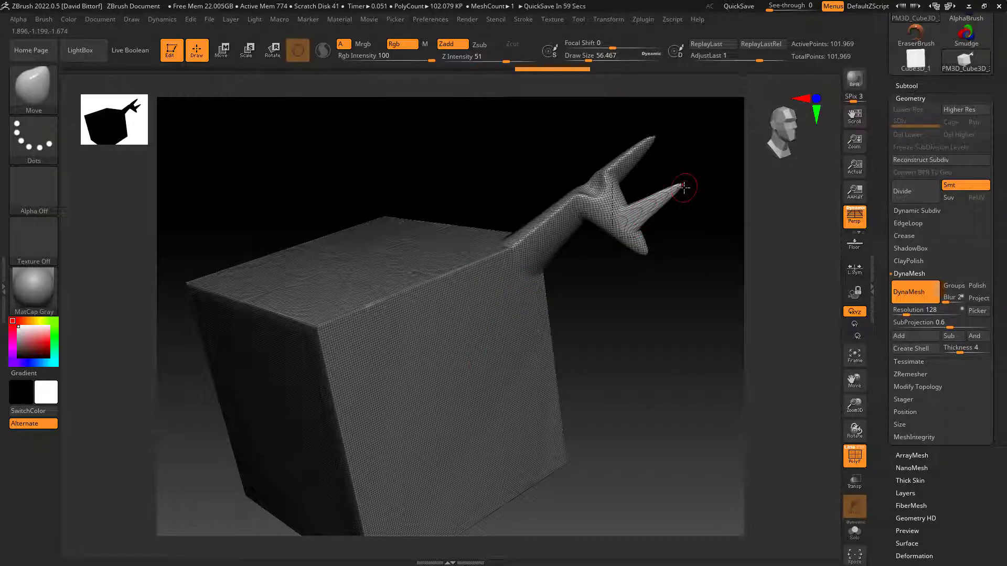
ctrl+drag(632, 310, 676, 346)
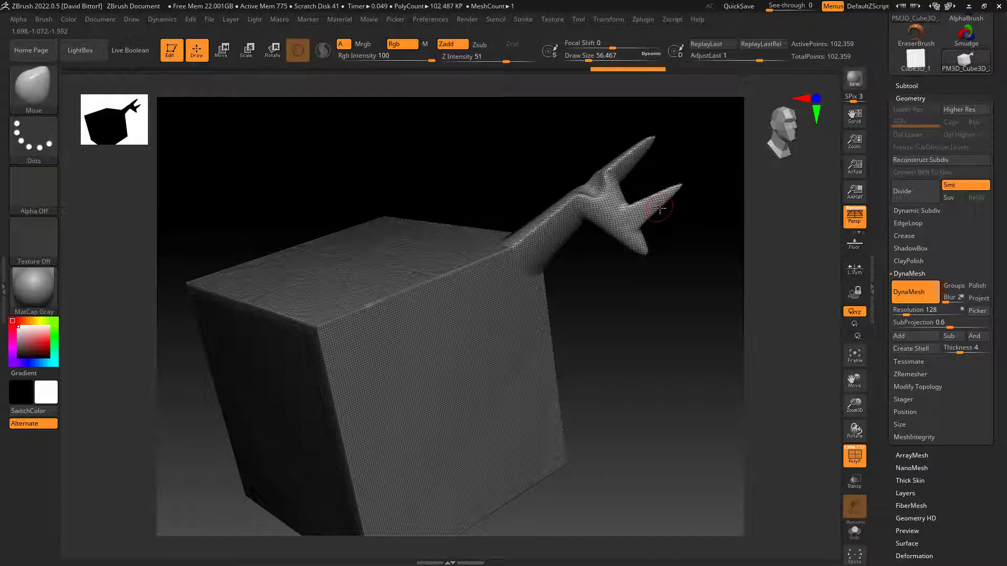
drag(659, 208, 685, 238)
mouse_move(652, 292)
ctrl+mouse_down()
mouse_move(661, 315)
mouse_move(562, 376)
mouse_move(600, 312)
mouse_move(686, 312)
mouse_move(656, 325)
mouse_move(616, 237)
mouse_move(602, 270)
mouse_move(614, 282)
ctrl+mouse_up()
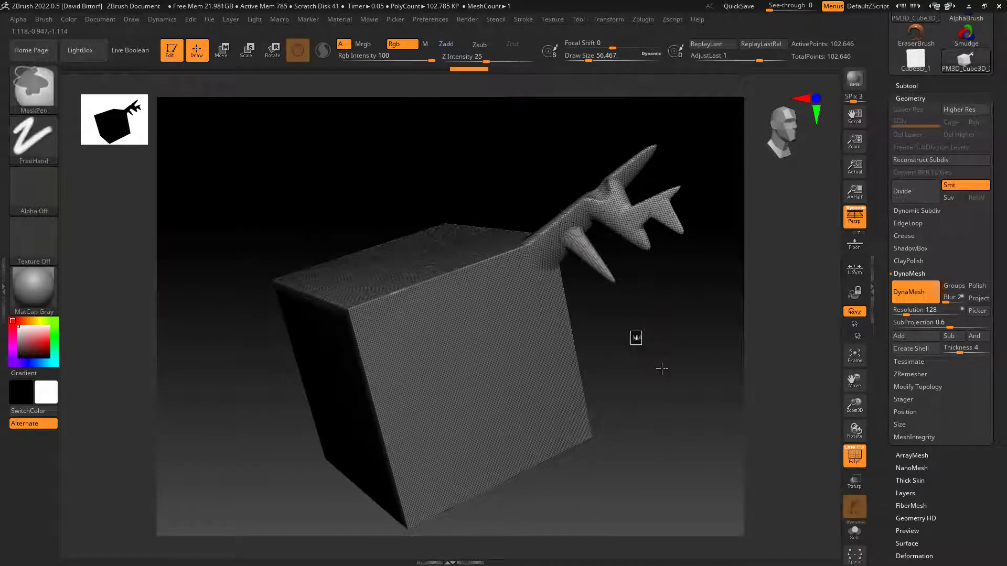
Pull a thick horn from the cube's side at draw size about 239 and two branches off it at about 163, remeshing between pulls.
mouse_move(646, 334)
mouse_down()
mouse_move(564, 372)
mouse_move(785, 374)
mouse_move(600, 366)
mouse_move(540, 318)
mouse_move(592, 403)
mouse_move(647, 456)
mouse_up()
key(space)
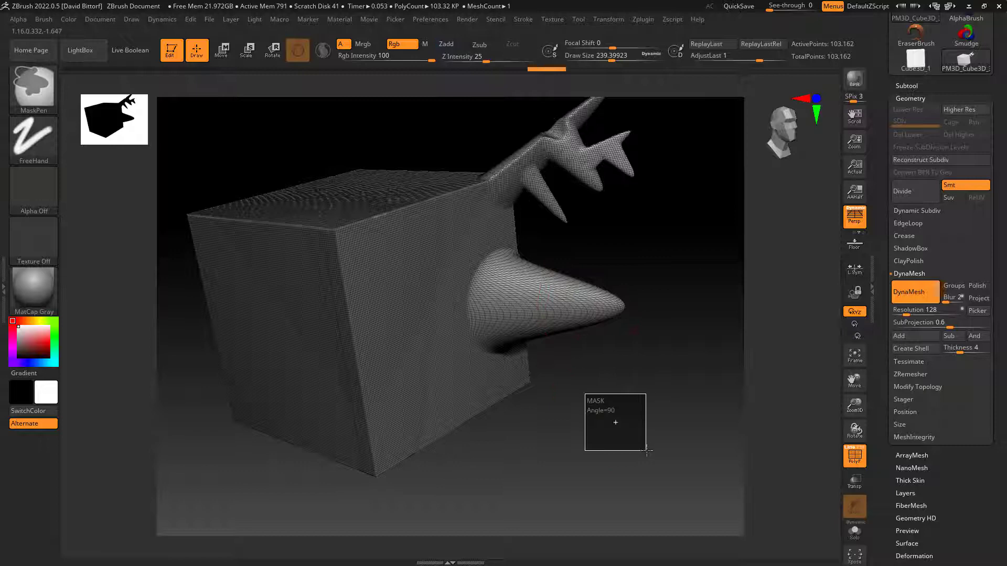
key(space)
mouse_move(578, 329)
mouse_down()
mouse_move(570, 329)
mouse_move(611, 414)
mouse_up()
ctrl+drag(651, 354, 695, 399)
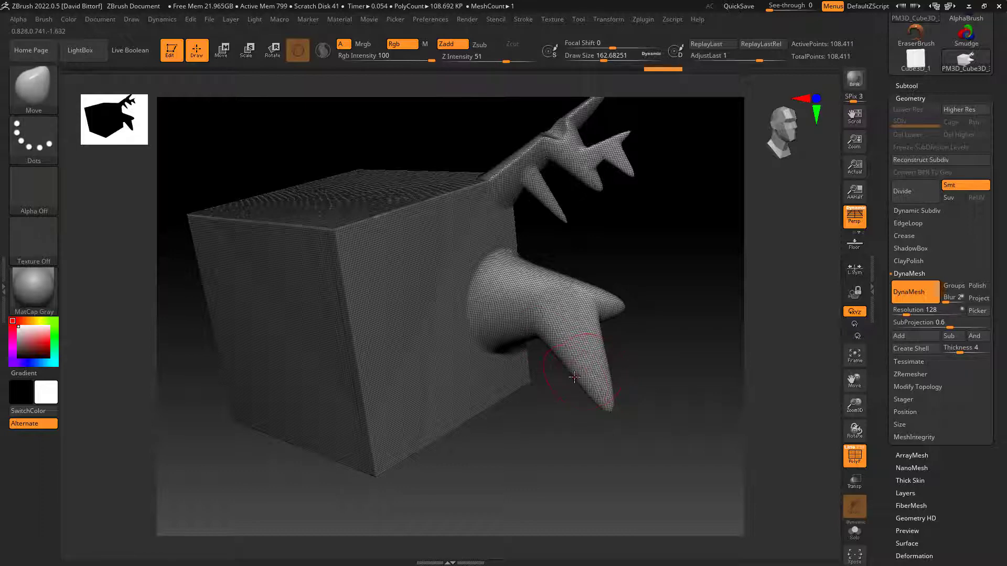
drag(574, 377, 485, 480)
mouse_move(651, 332)
ctrl+mouse_down()
mouse_move(681, 367)
mouse_move(681, 386)
mouse_move(681, 353)
mouse_move(659, 342)
ctrl+mouse_up()
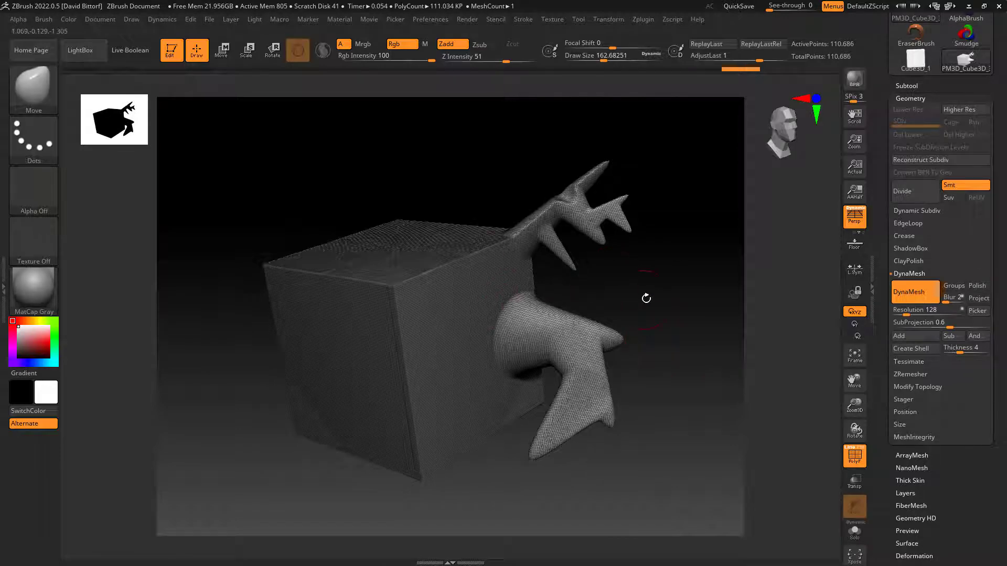
Insert a sphere on the cube's free side face with the IMM Primitives brush's Insert Sphere mesh.
drag(646, 298, 645, 277)
click(33, 94)
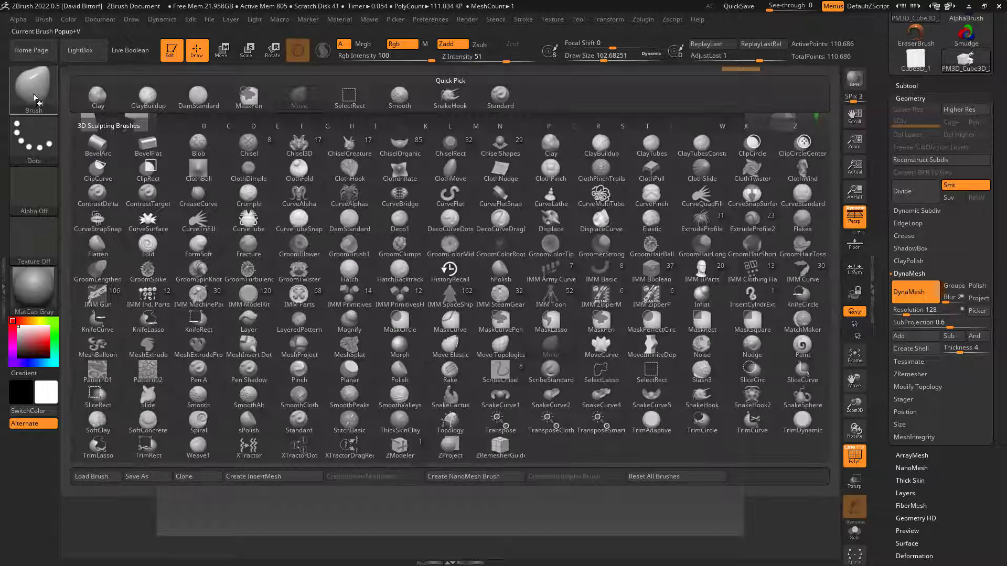
click(288, 308)
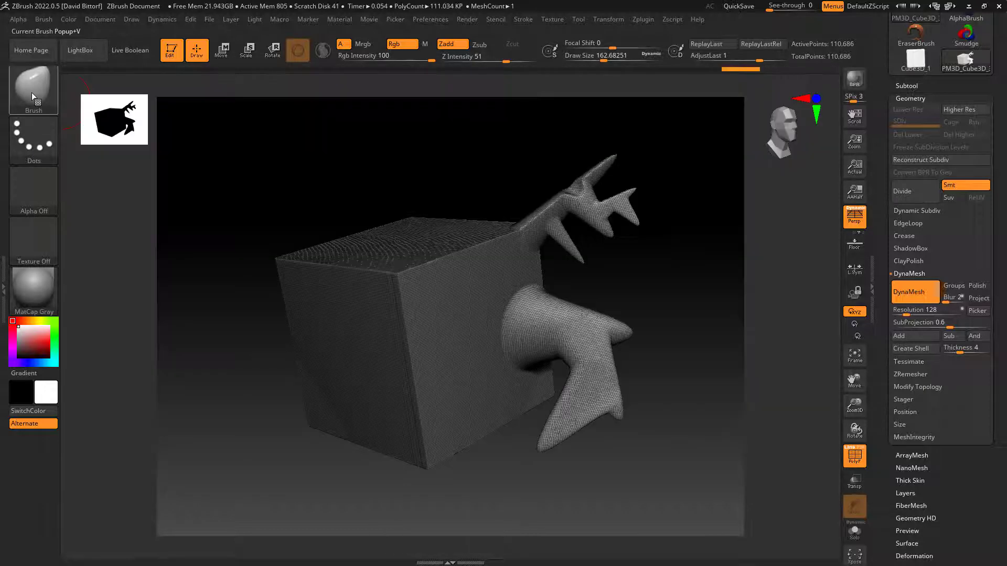
click(31, 92)
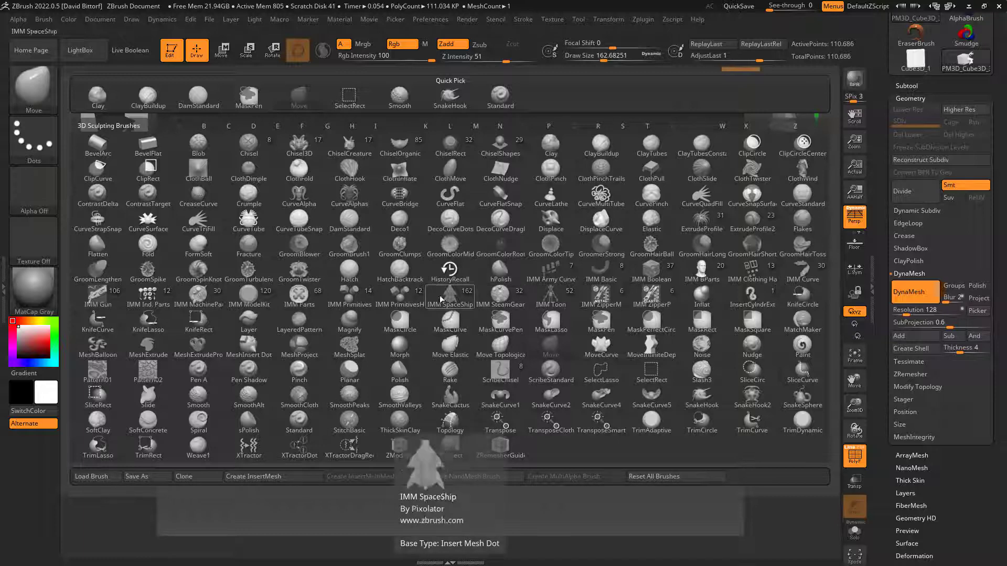
click(361, 295)
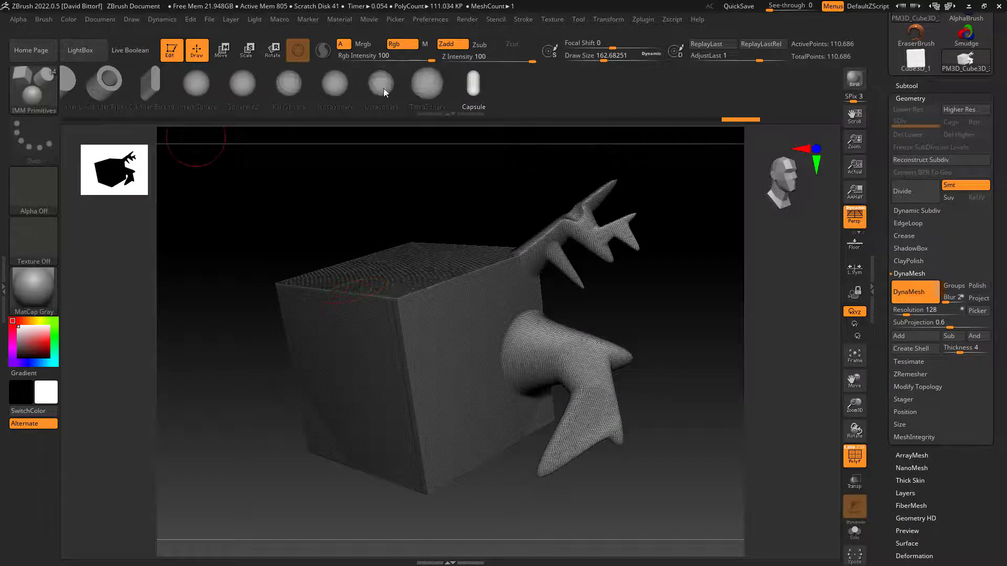
click(198, 87)
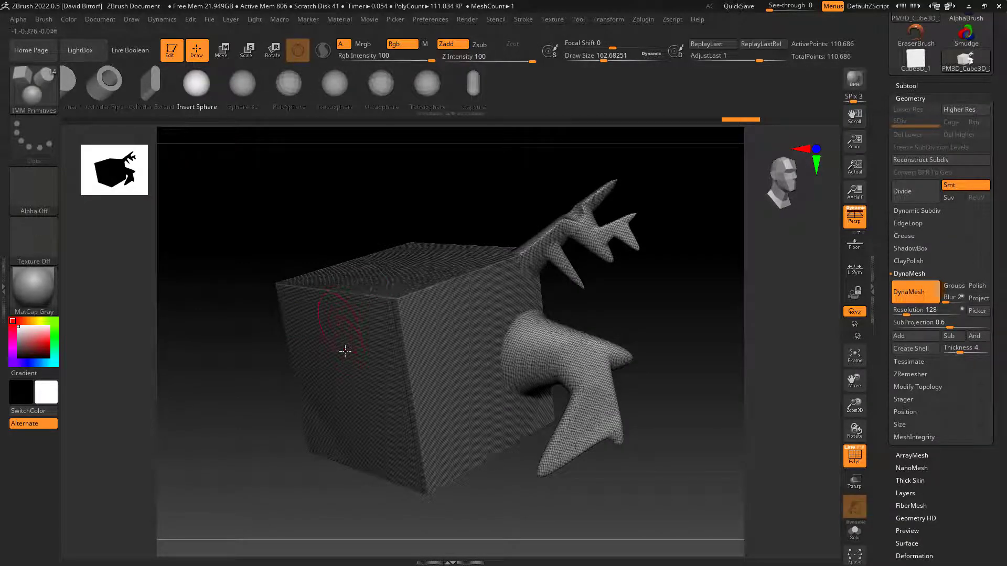
drag(345, 350, 388, 389)
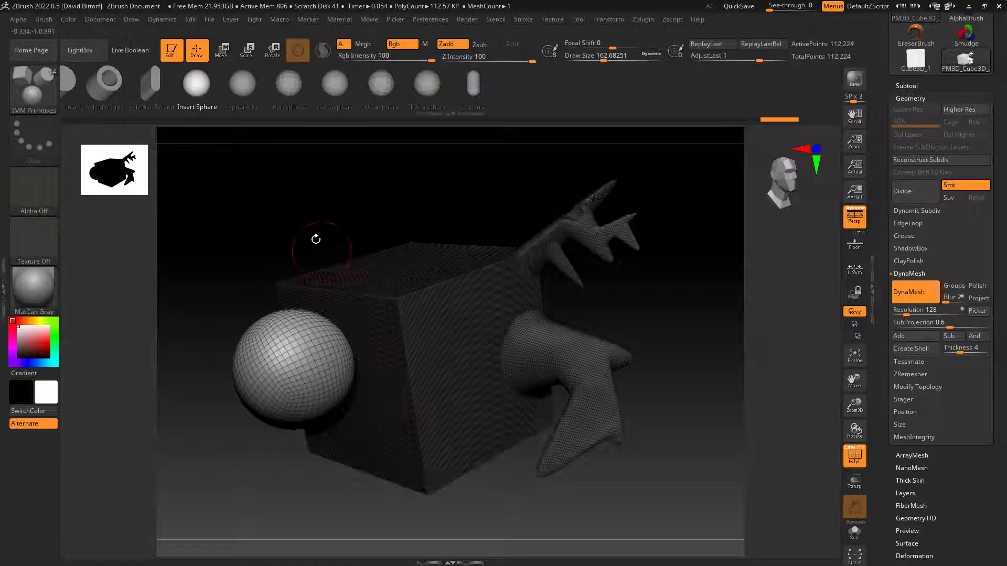
Move the inserted sphere so that it overlaps the cube's upper corner, and return to Draw mode.
drag(316, 239, 496, 354)
click(223, 49)
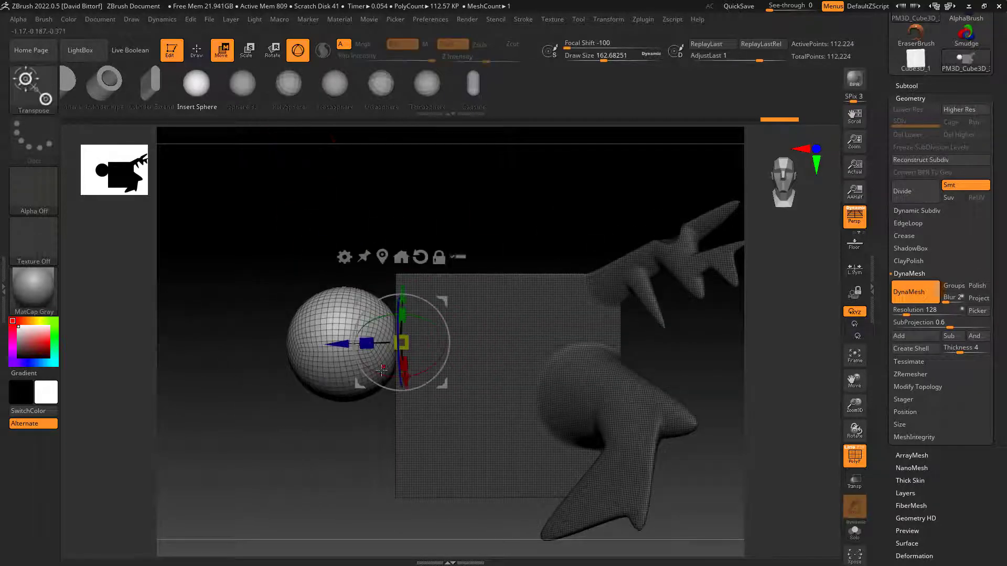
drag(401, 343, 441, 341)
drag(454, 300, 385, 244)
drag(556, 272, 504, 236)
click(203, 53)
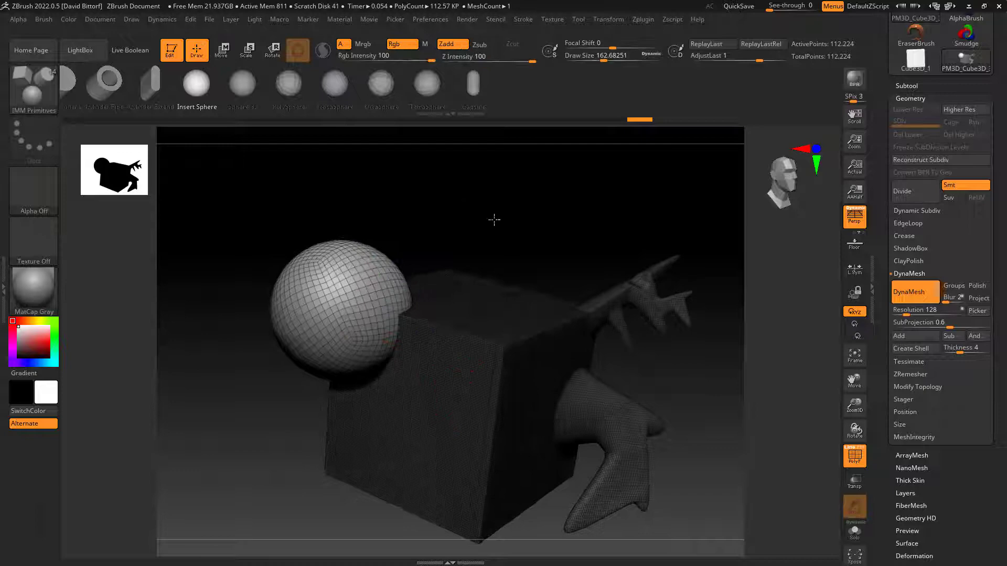
Clear the mask and remesh with DynaMesh to fuse the sphere into the cube.
key(ctrl)
mouse_move(453, 183)
ctrl+mouse_down()
mouse_move(519, 209)
mouse_move(481, 218)
mouse_move(547, 225)
mouse_move(548, 254)
mouse_move(539, 241)
mouse_move(429, 355)
ctrl+mouse_up()
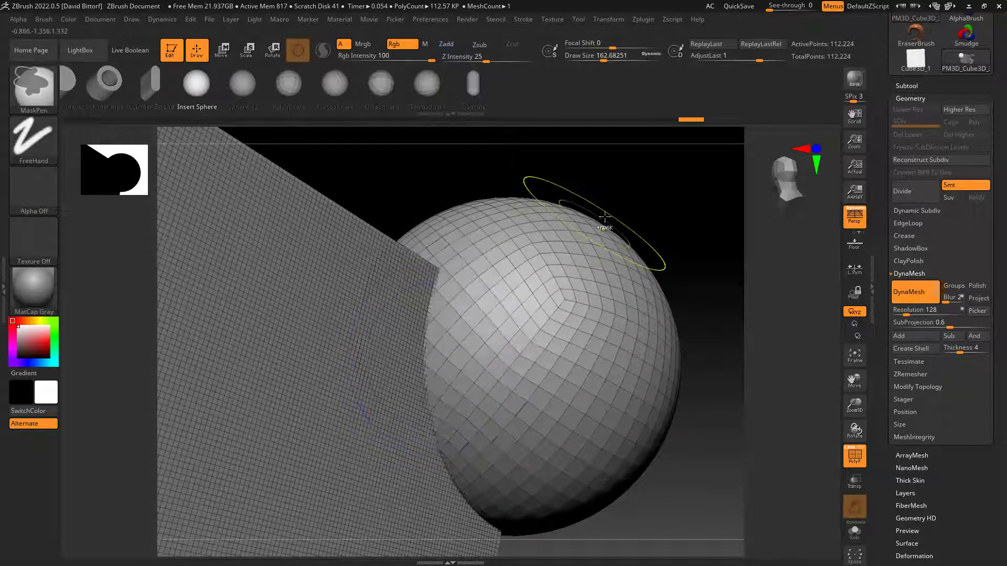
mouse_move(634, 231)
mouse_down()
mouse_move(636, 214)
mouse_move(666, 203)
mouse_move(643, 173)
mouse_move(613, 204)
mouse_move(656, 231)
mouse_up()
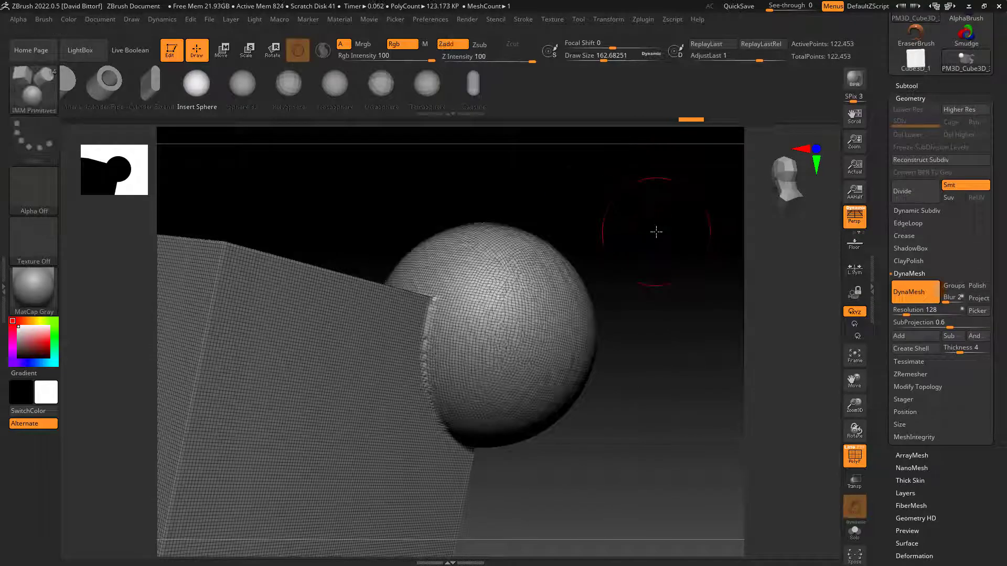
Smooth the seam where the sphere meets the cube and hide the polyframe.
mouse_move(472, 286)
shift+mouse_down()
mouse_move(409, 294)
mouse_move(390, 336)
mouse_move(525, 429)
shift+mouse_up()
drag(612, 434, 418, 416)
drag(668, 290, 648, 232)
mouse_move(420, 346)
mouse_down()
mouse_move(384, 266)
mouse_move(472, 299)
mouse_move(433, 231)
mouse_move(422, 268)
mouse_move(498, 398)
mouse_up()
mouse_move(613, 348)
mouse_down()
mouse_move(636, 367)
mouse_move(599, 429)
mouse_move(548, 436)
mouse_move(555, 326)
mouse_move(472, 251)
mouse_move(509, 271)
mouse_move(468, 287)
mouse_up()
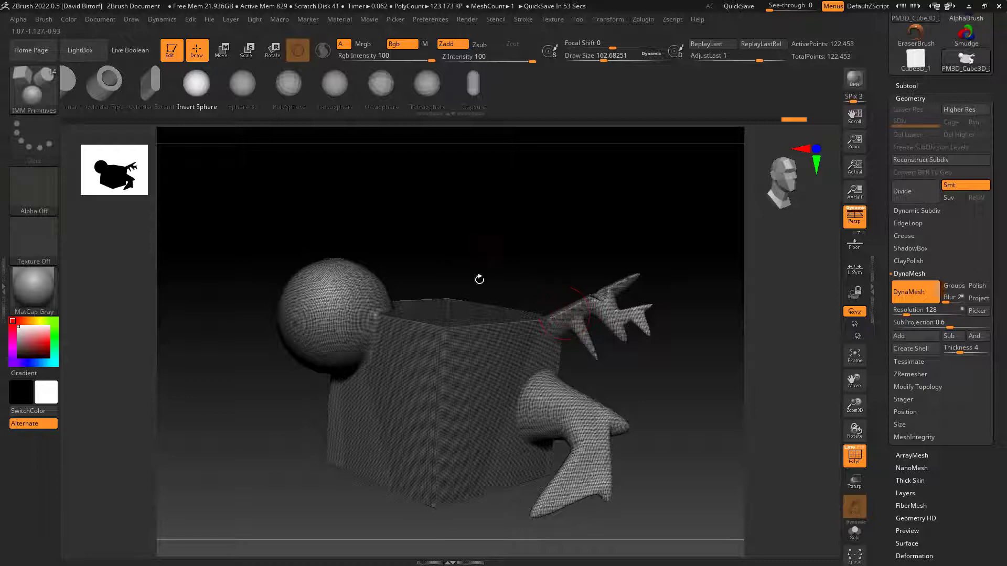
click(855, 455)
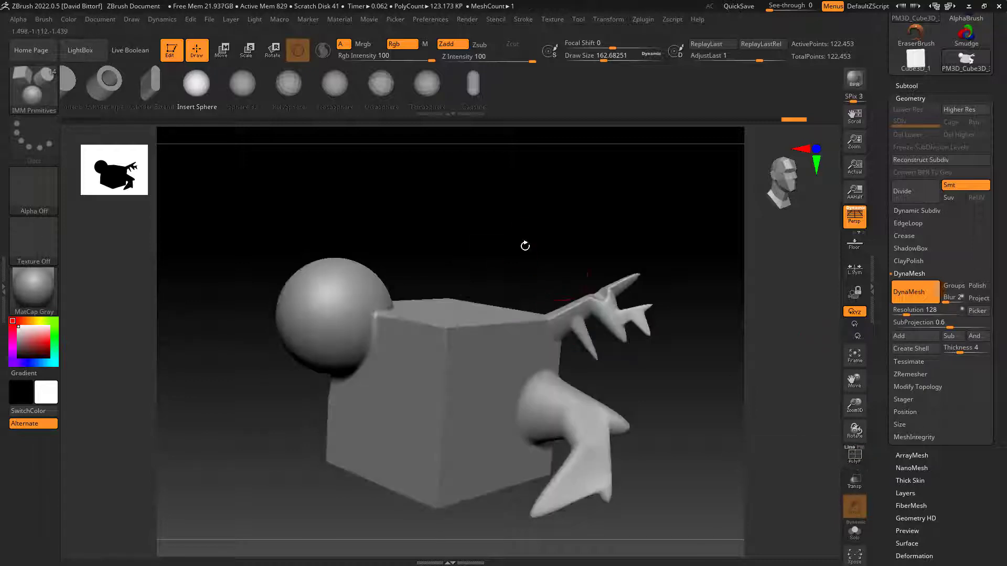
Carve two wavy grooves into the cube's face beside the sphere with the DamStandard brush at draw size about 23.
mouse_move(524, 246)
mouse_down()
mouse_move(528, 232)
mouse_move(515, 219)
mouse_move(350, 210)
mouse_up()
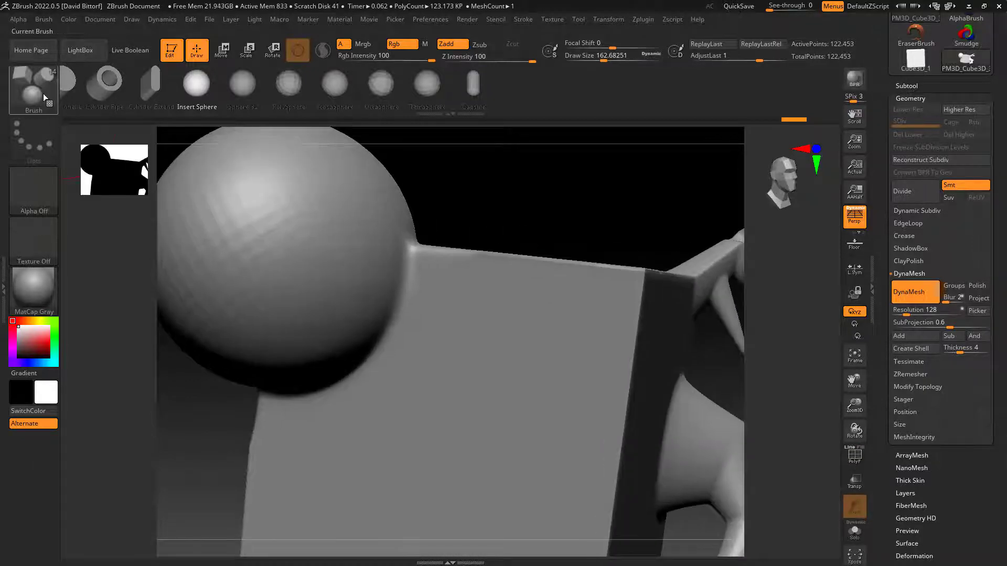
click(43, 93)
key(d)
key(s)
key(space)
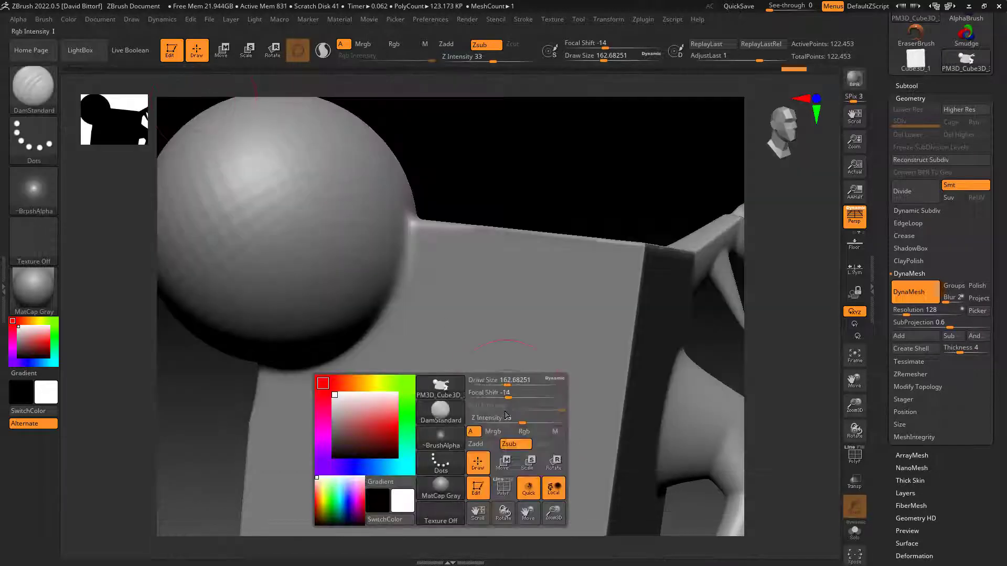
mouse_move(486, 384)
mouse_down()
mouse_move(496, 295)
mouse_move(466, 380)
mouse_up()
mouse_move(540, 299)
mouse_down()
mouse_move(521, 320)
mouse_move(530, 366)
mouse_up()
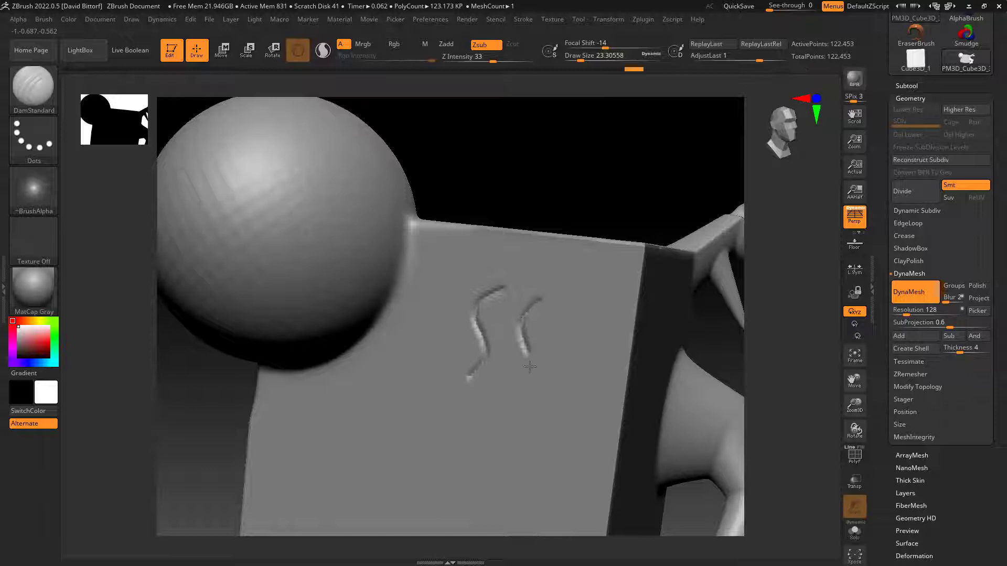
Try remeshing the carved model with DynaMesh at resolution 128, and undo the remesh.
ctrl+drag(513, 145, 597, 203)
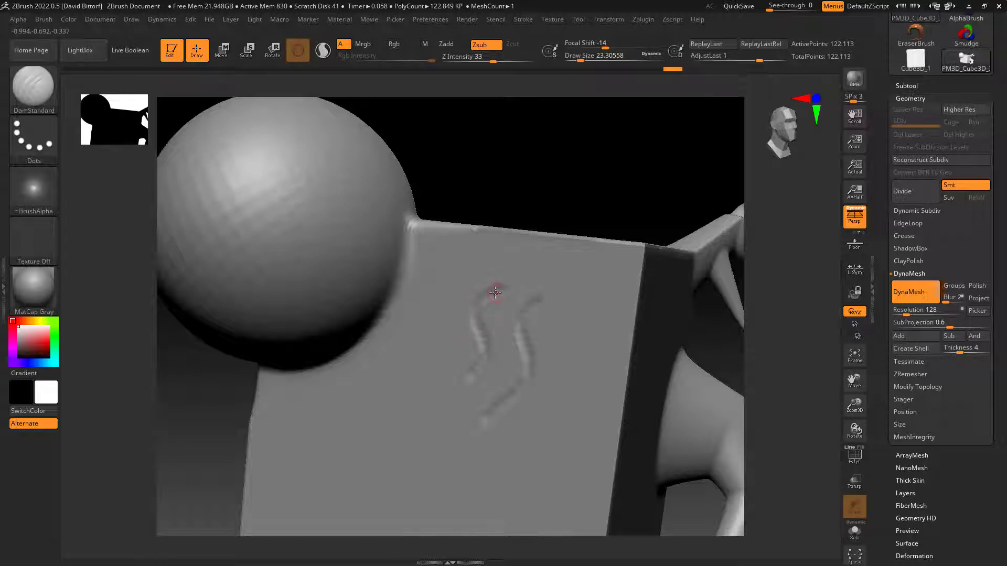
key(ctrl)
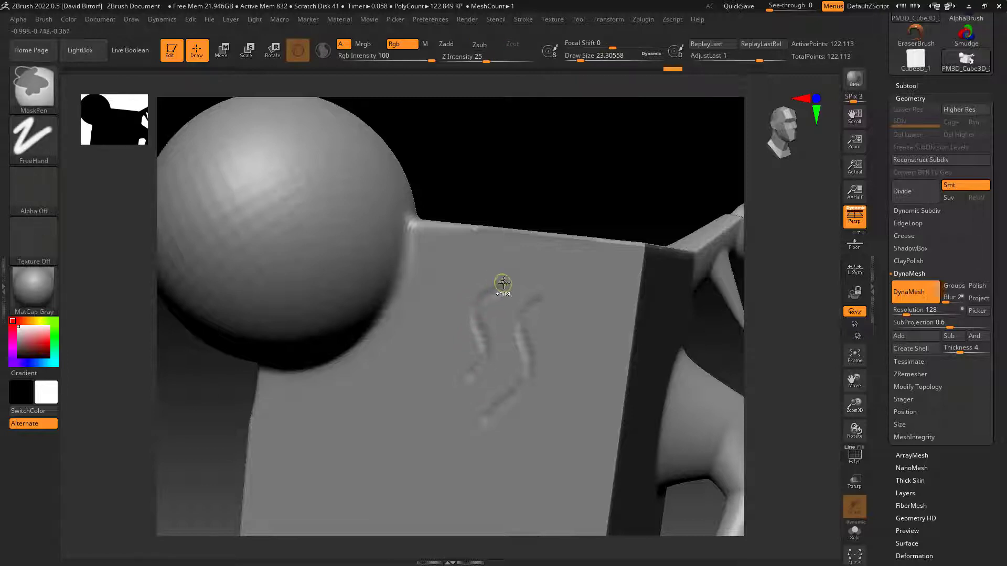
key(ctrl+z)
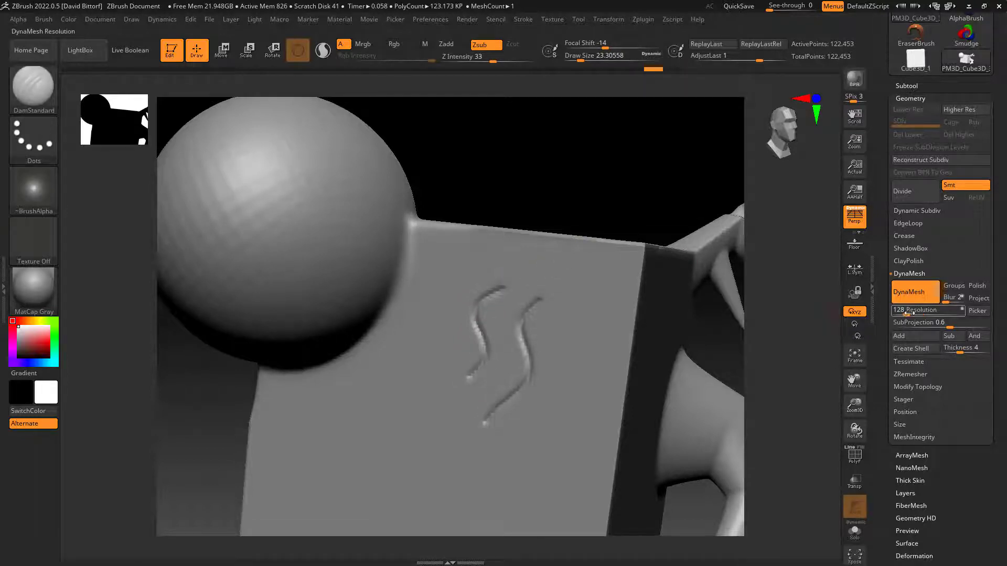
Remesh the carved model with DynaMesh at resolution 936 and show the polyframe to examine the mesh density around the grooves.
drag(906, 313, 927, 313)
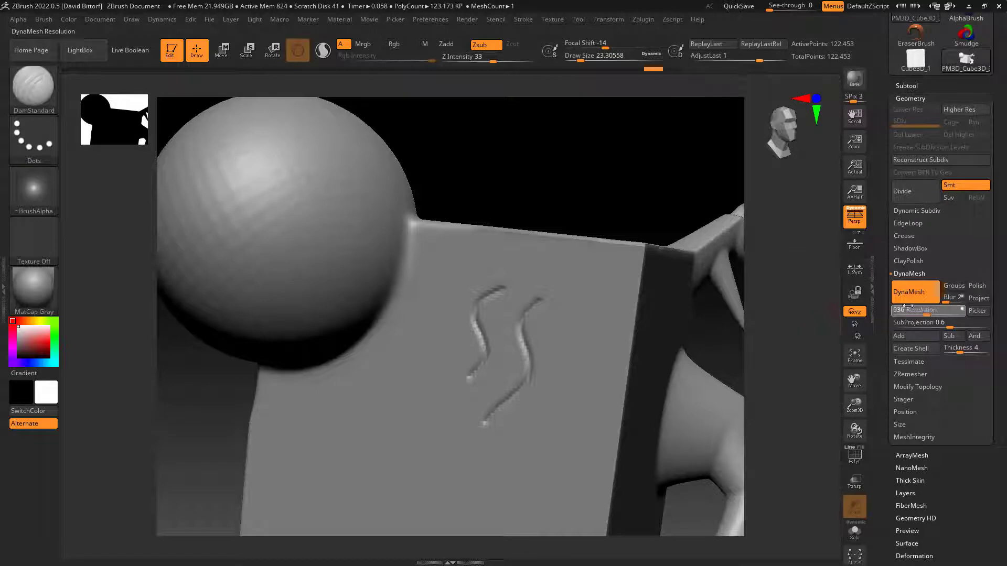
key(ctrl)
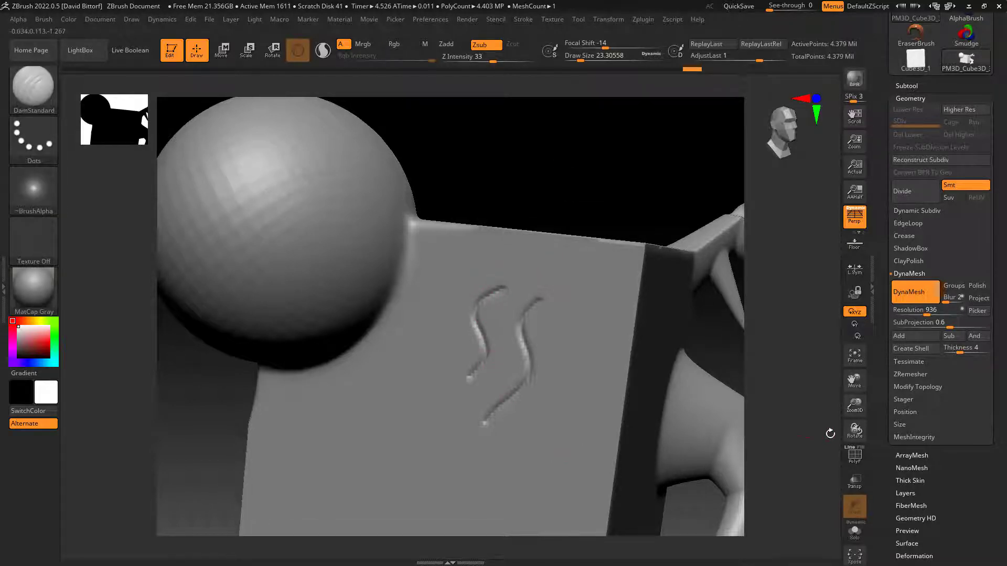
click(855, 455)
drag(551, 183, 554, 179)
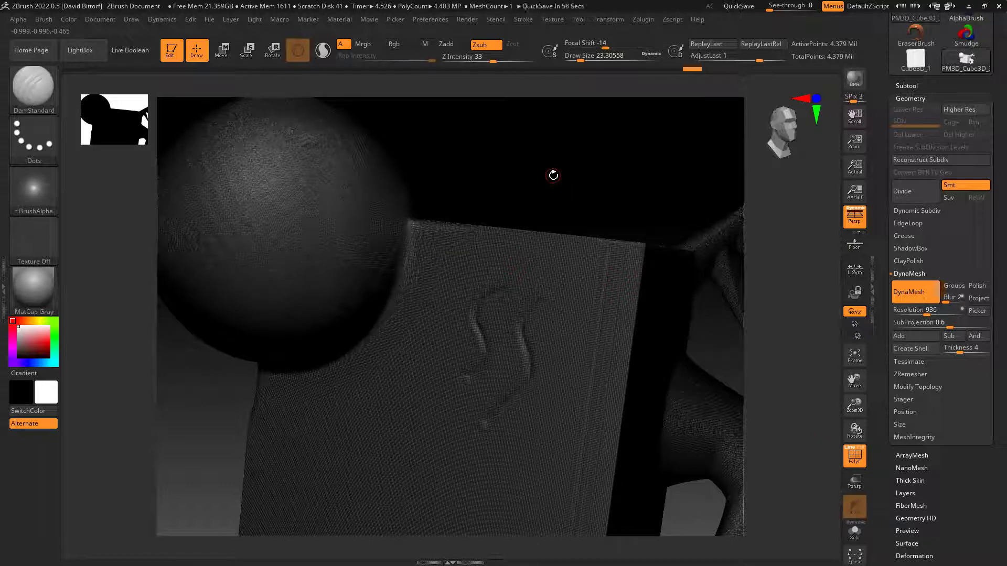
drag(553, 171, 556, 210)
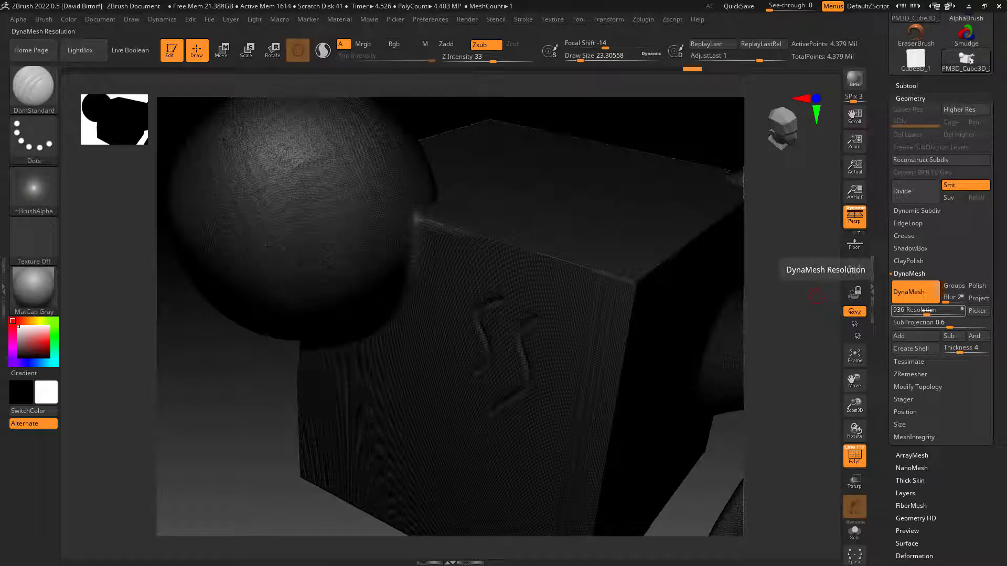
drag(650, 112, 575, 149)
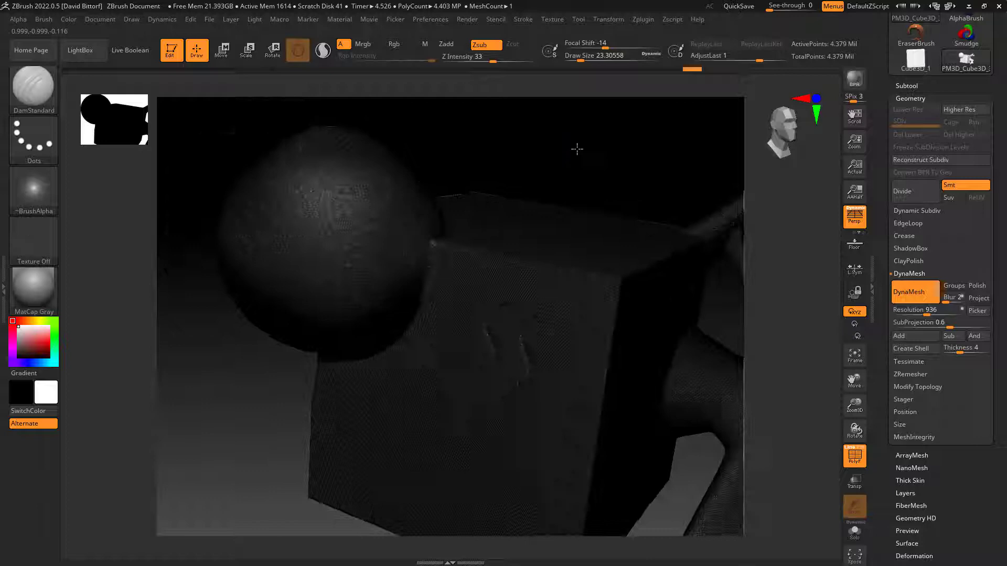
Hide the polyframe and frame the whole model with its sphere and spikes.
key(shift+f)
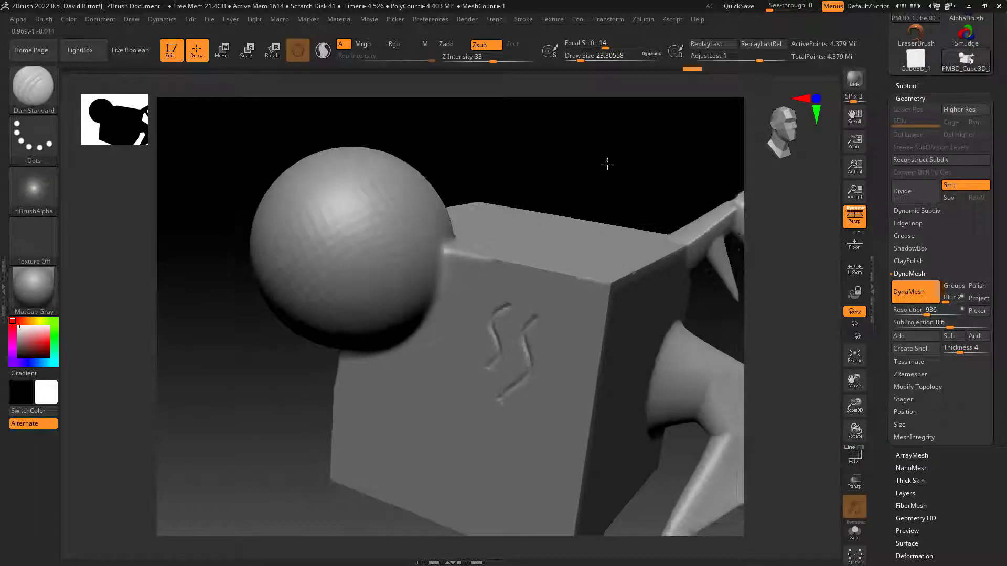
key(f)
drag(598, 186, 551, 168)
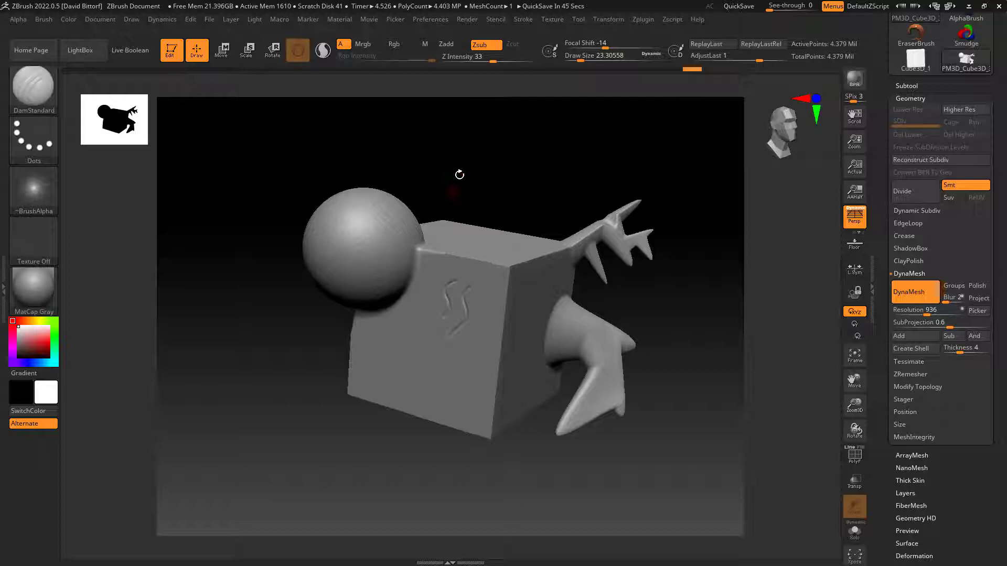
Switch to a maximized Blender window and turn on the wireframe overlay for the default cube.
click(968, 6)
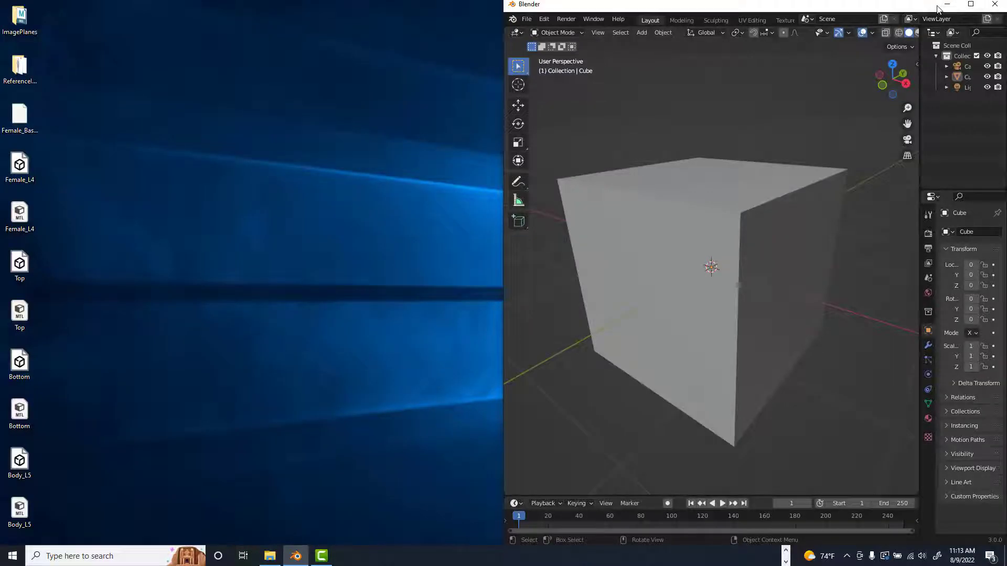
click(970, 4)
scroll(706, 224, down, 3)
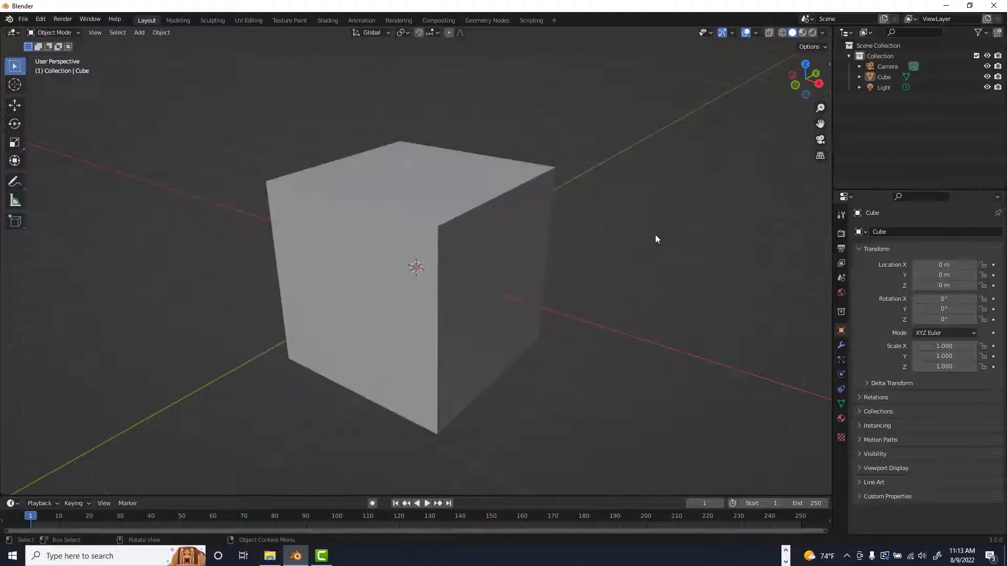
middle_drag(655, 237, 688, 196)
click(757, 33)
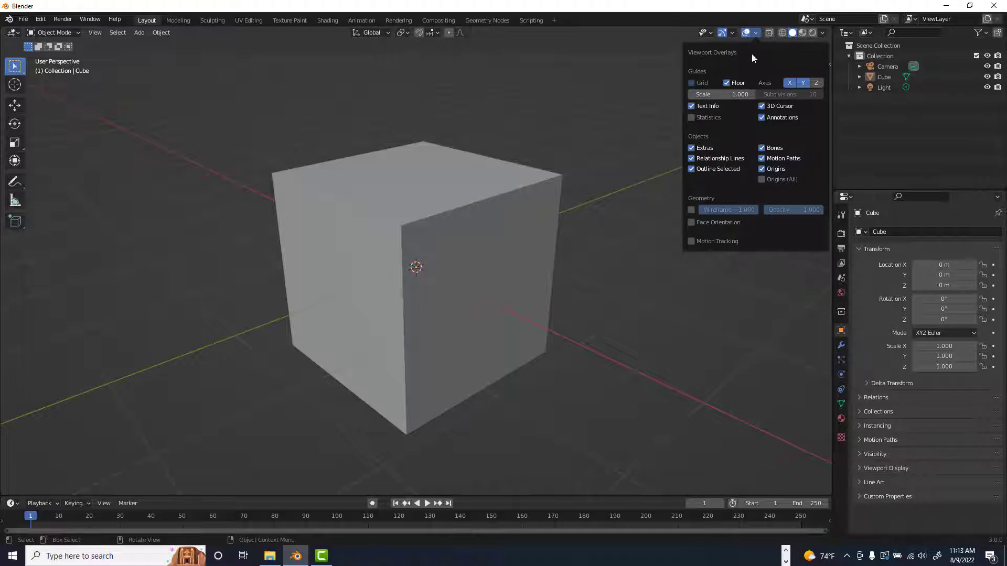
click(691, 210)
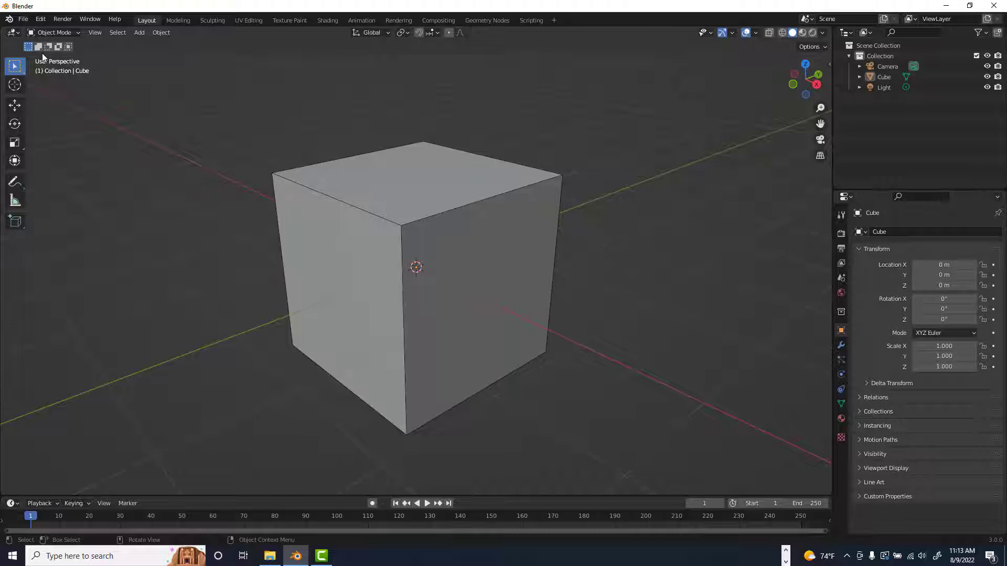
Open the Sculpting workspace, widen the brush list to show names, and choose the Grab brush.
click(213, 20)
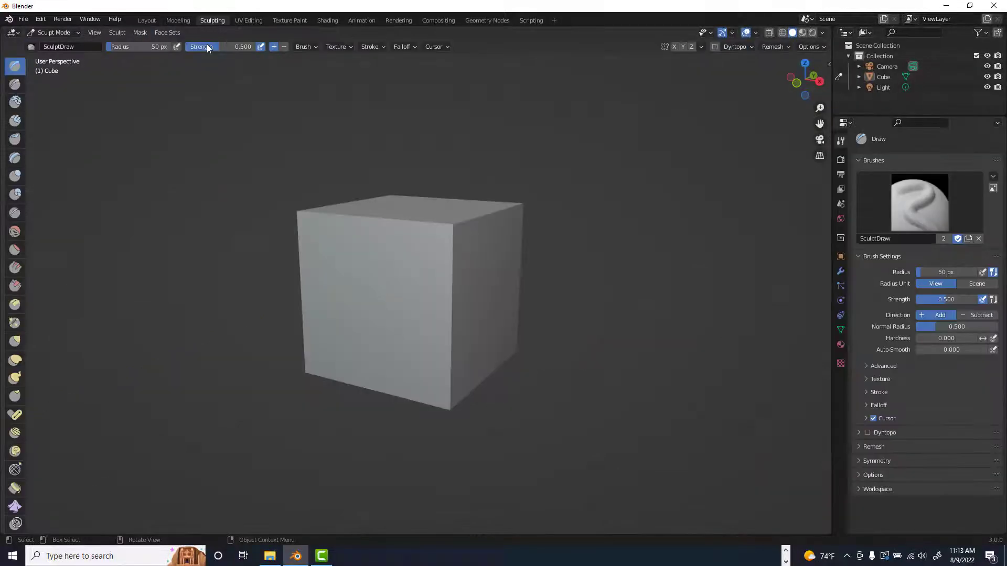
drag(24, 158, 80, 157)
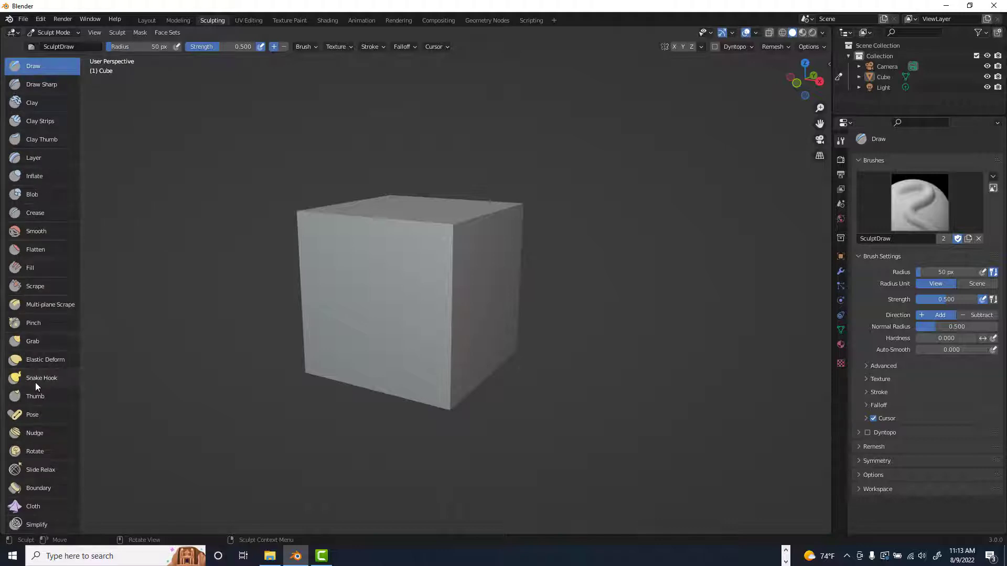
click(40, 341)
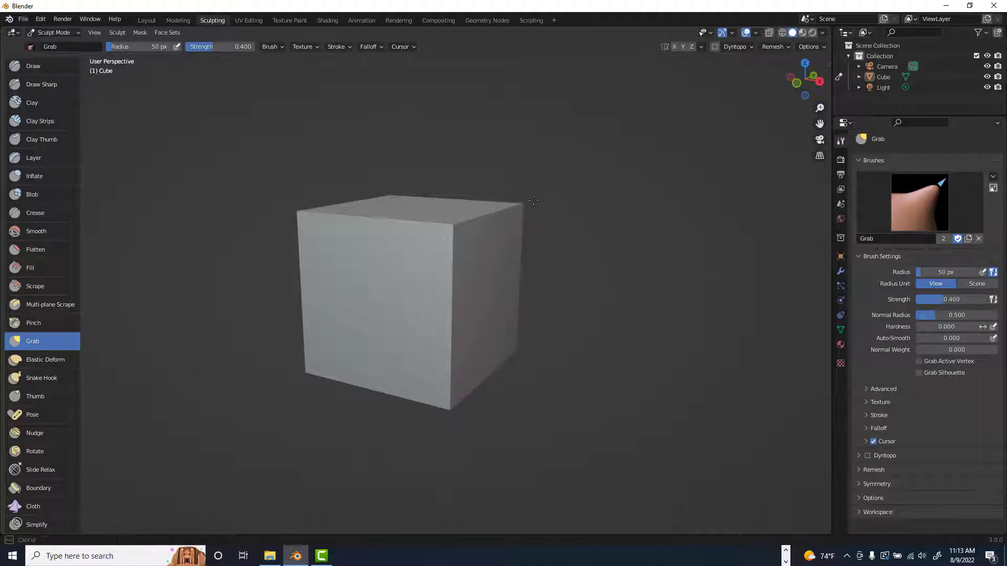
Try pulling an upper corner of the cube outward with the Grab brush, and undo the pull.
drag(519, 210, 566, 192)
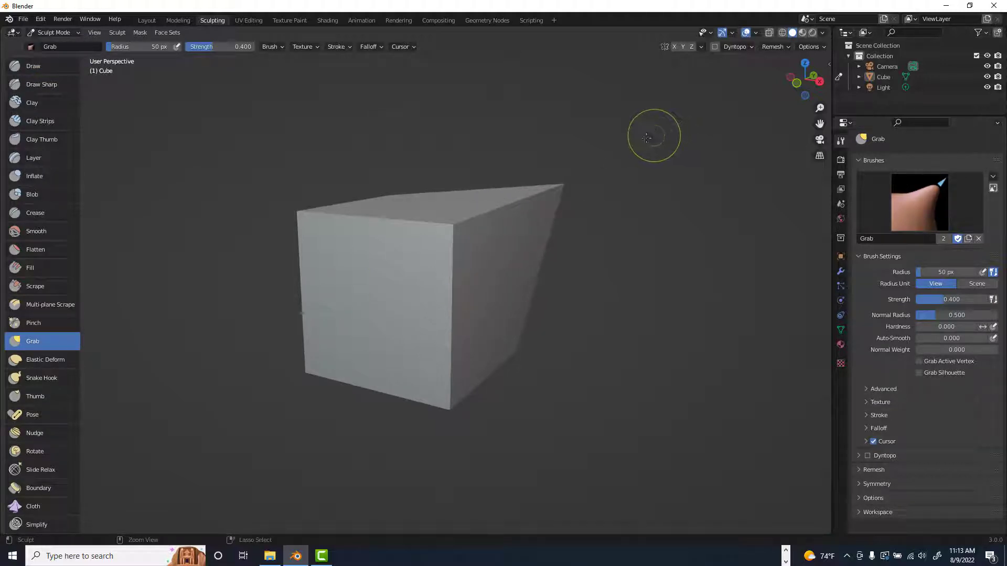
key(ctrl+z)
key(ctrl+z)
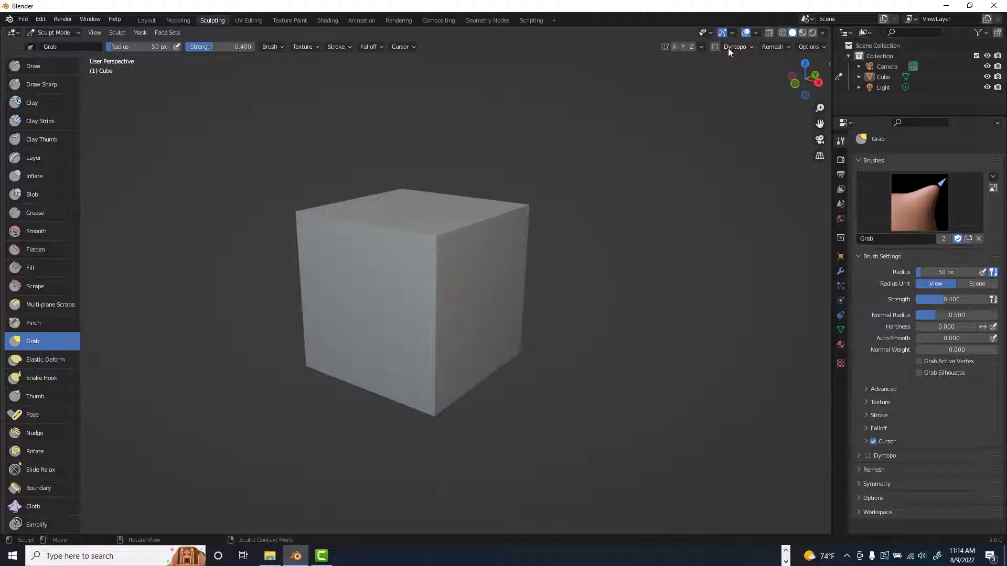
Remesh the cube at a voxel size of 0.1 m and enable the wireframe overlay in sculpt mode.
click(776, 47)
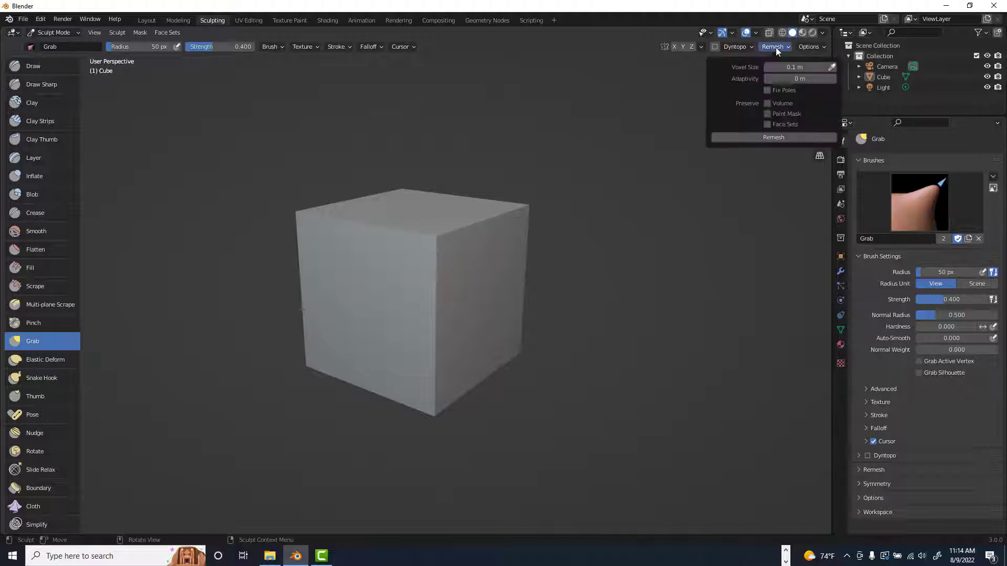
click(780, 138)
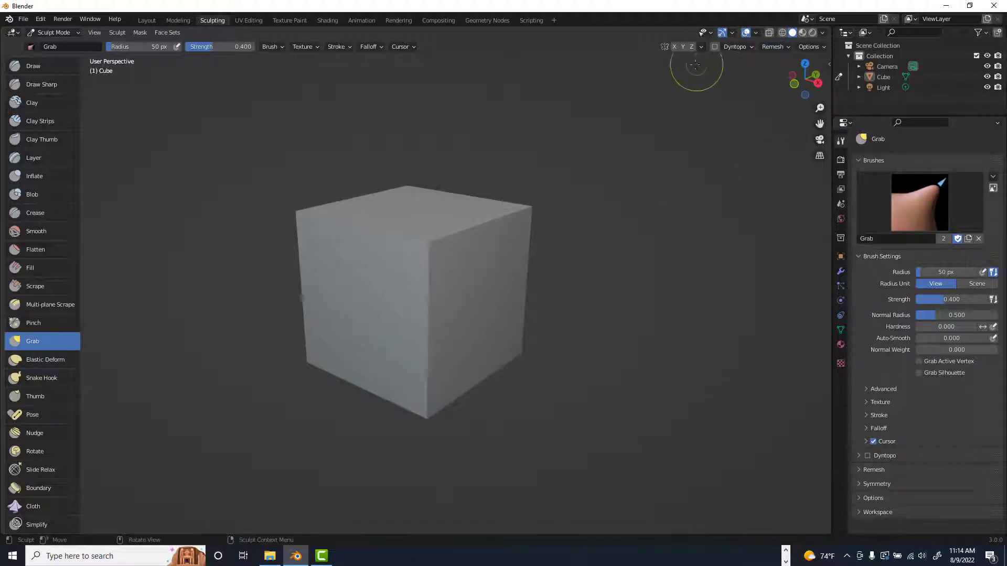
click(756, 33)
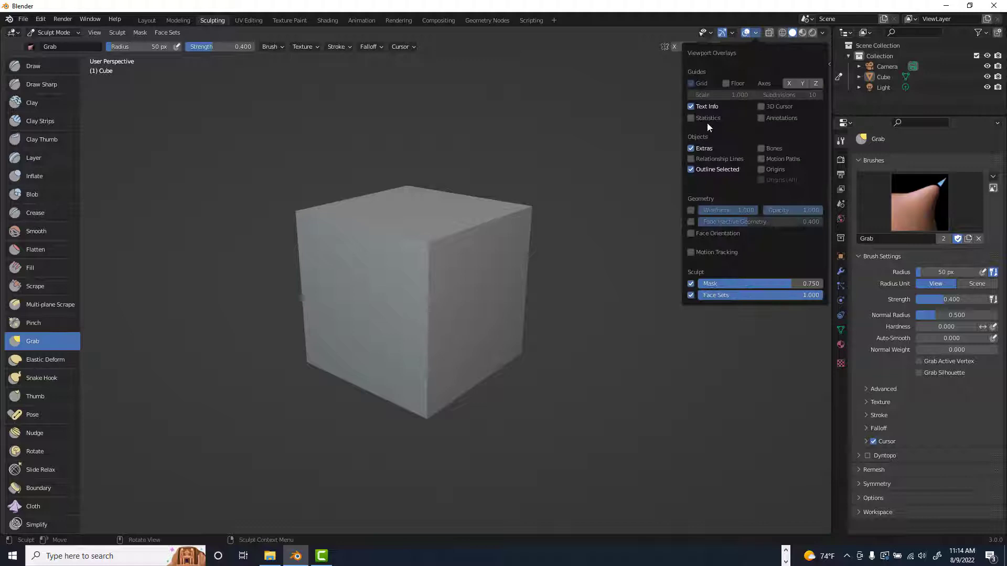
click(691, 209)
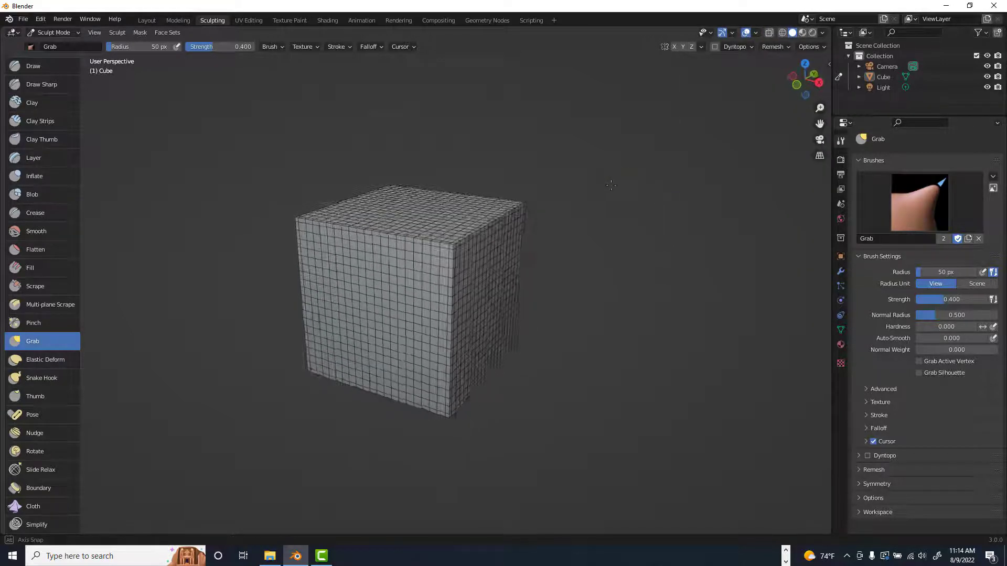
Review the voxel remesh settings for the cube.
click(787, 48)
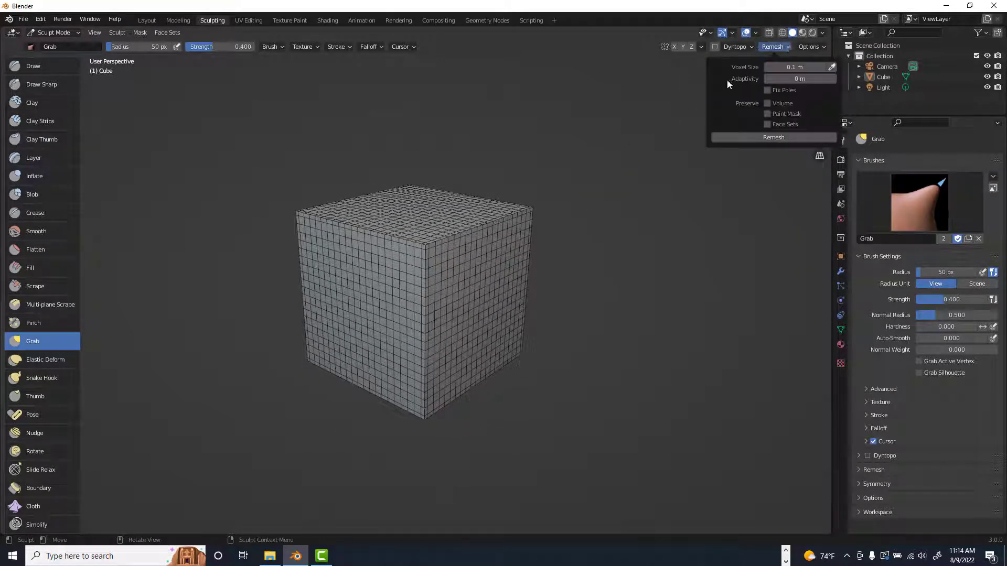
key(ctrl+r)
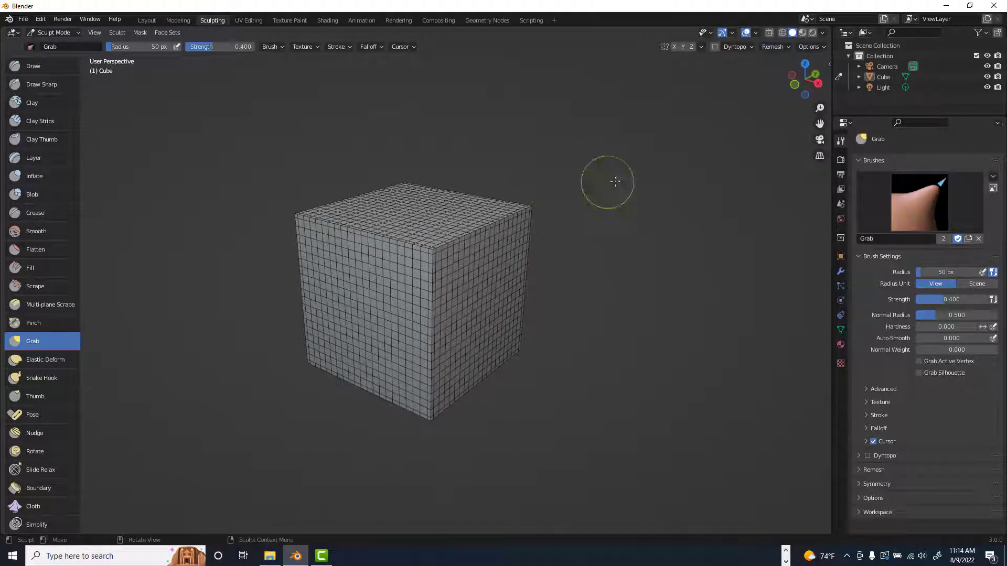
click(788, 46)
mouse_move(637, 128)
middle_down()
mouse_move(659, 116)
mouse_move(637, 146)
middle_up()
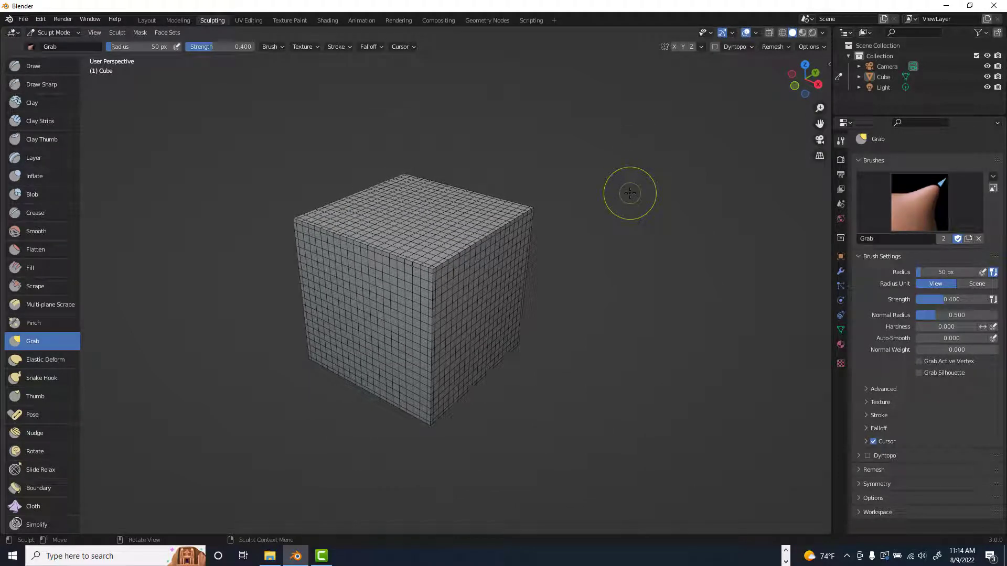
Set the voxel size to about 0.237 and remesh the cube into a coarser grid.
key(r)
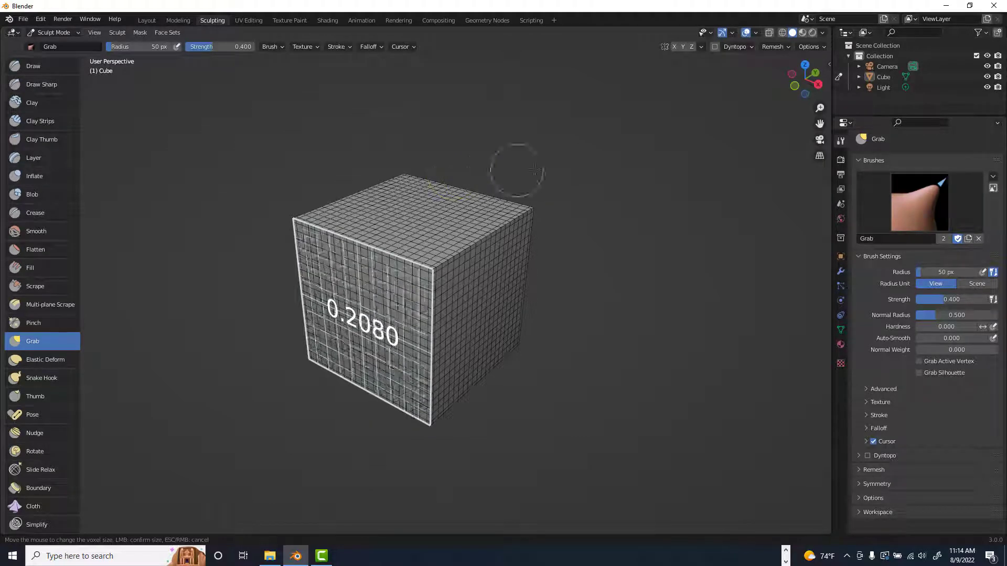
key(Escape)
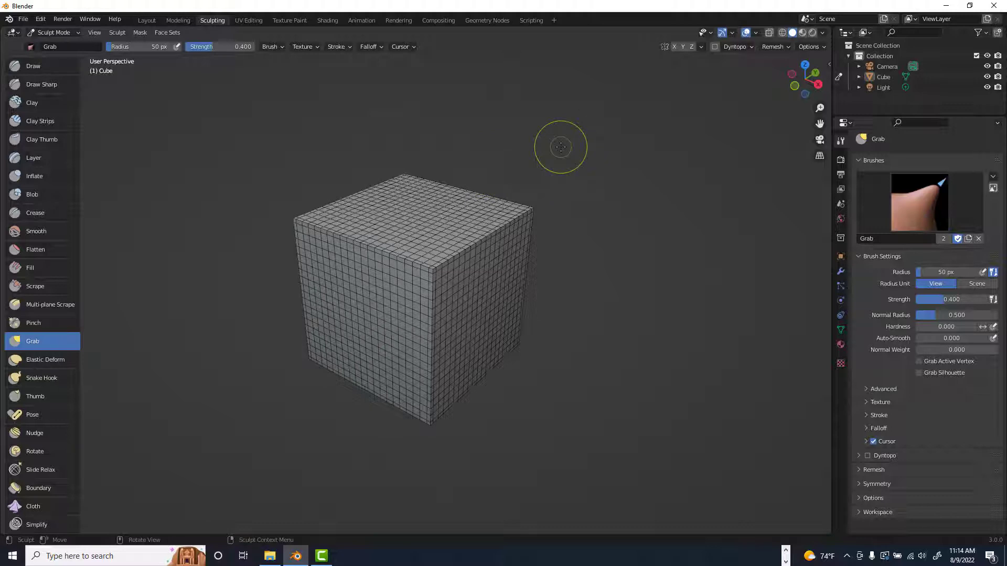
key(ctrl+r)
mouse_move(561, 146)
middle_down()
mouse_move(581, 122)
mouse_move(572, 131)
middle_up()
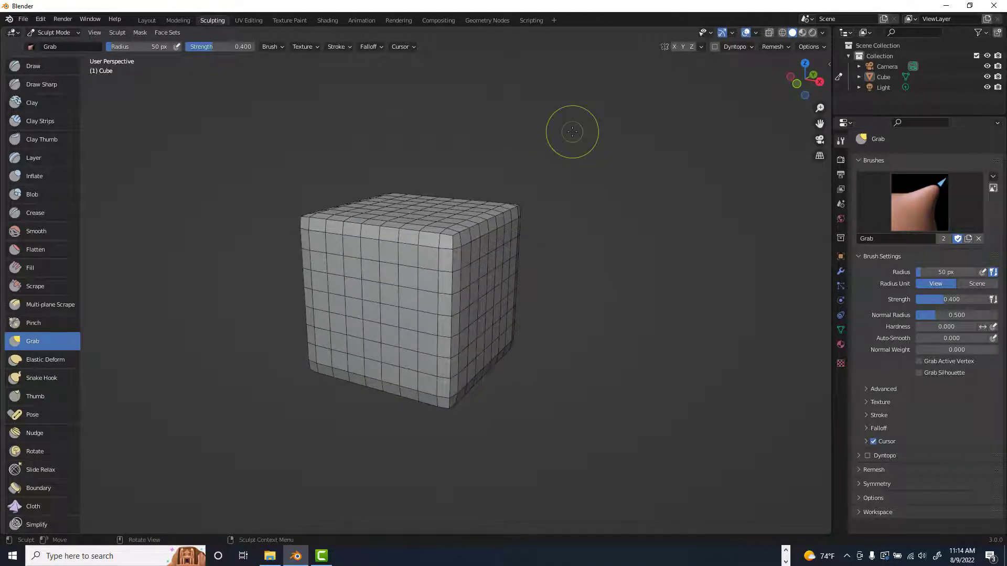
Reduce the voxel size sharply and remesh the cube into a very dense grid.
key(r)
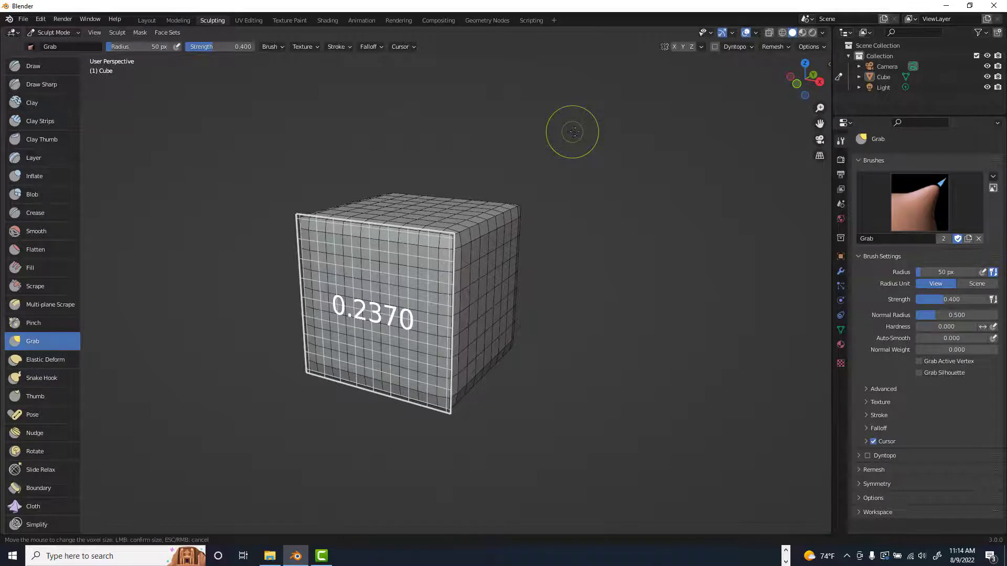
click(613, 138)
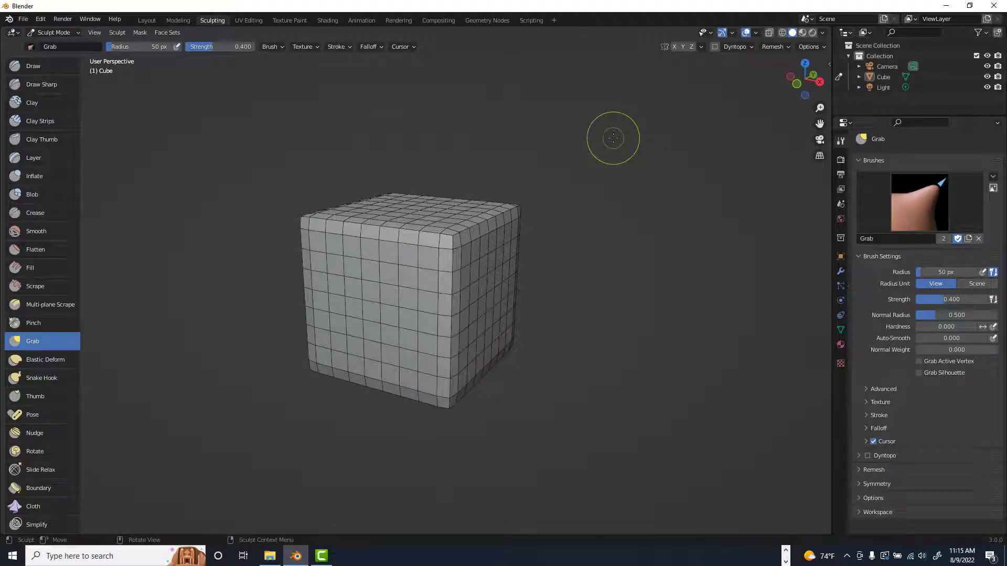
middle_drag(613, 138, 589, 186)
scroll(591, 169, up, 4)
scroll(593, 167, down, 4)
scroll(593, 162, up, 2)
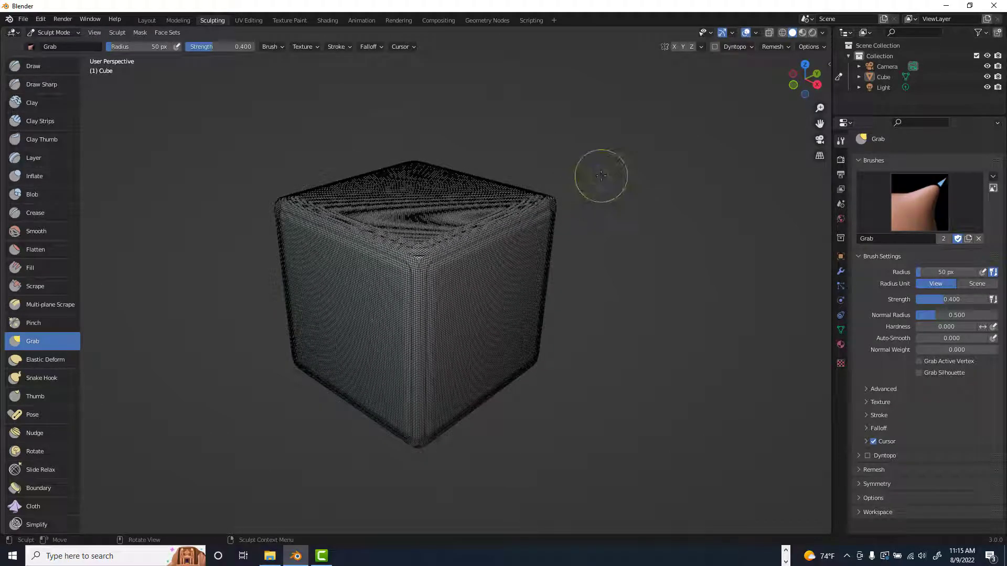
Enlarge the voxel size moderately and remesh the cube into a somewhat less dense grid.
key(r)
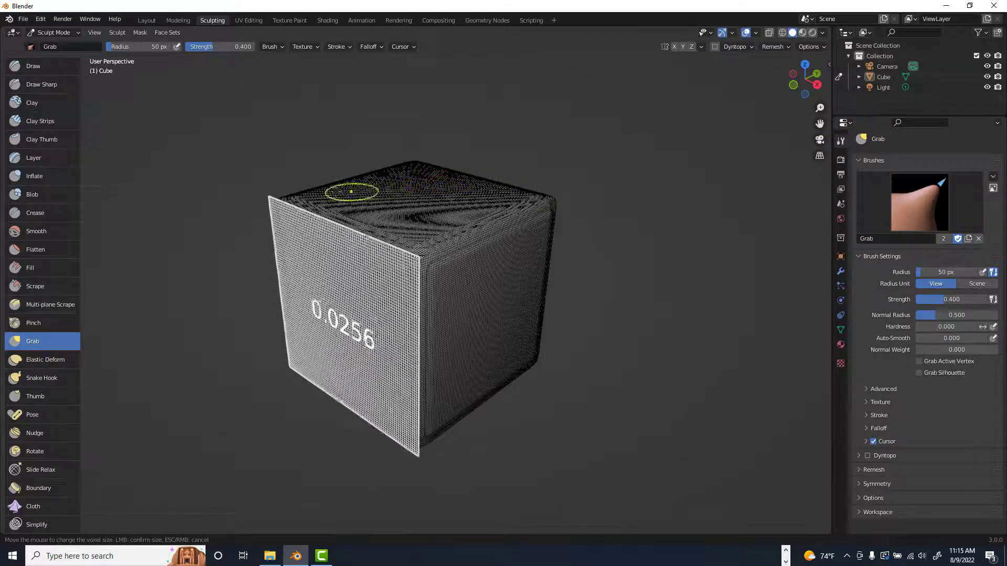
click(136, 142)
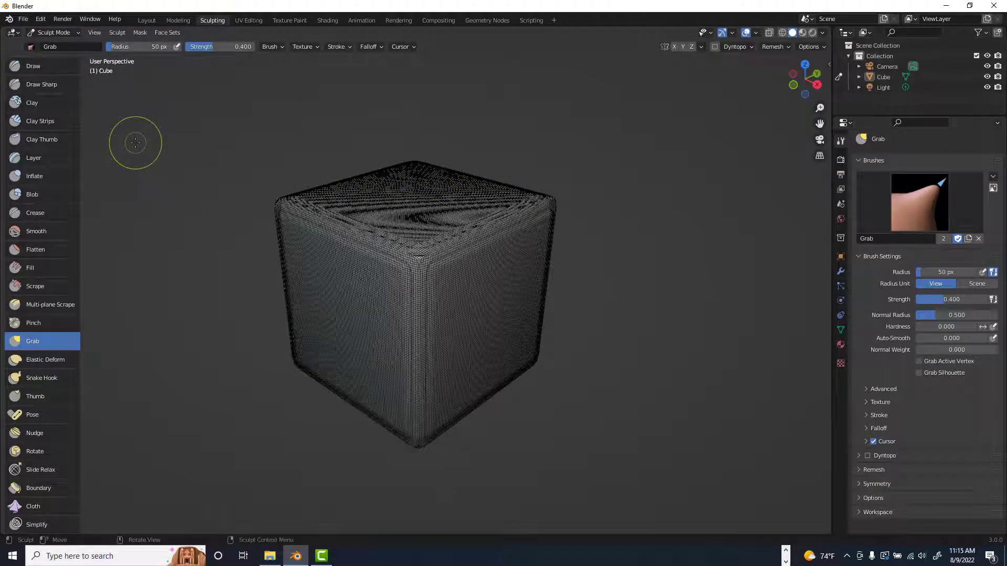
key(ctrl+r)
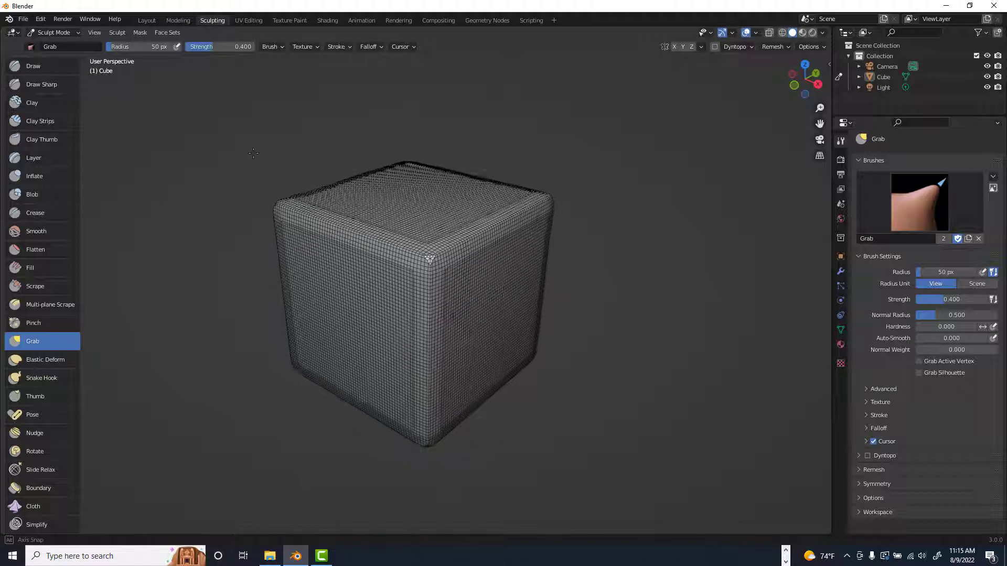
Pull the cube's upper corner into a long spike with the Grab brush at radius 56 px, and remesh the stretched geometry.
key(f)
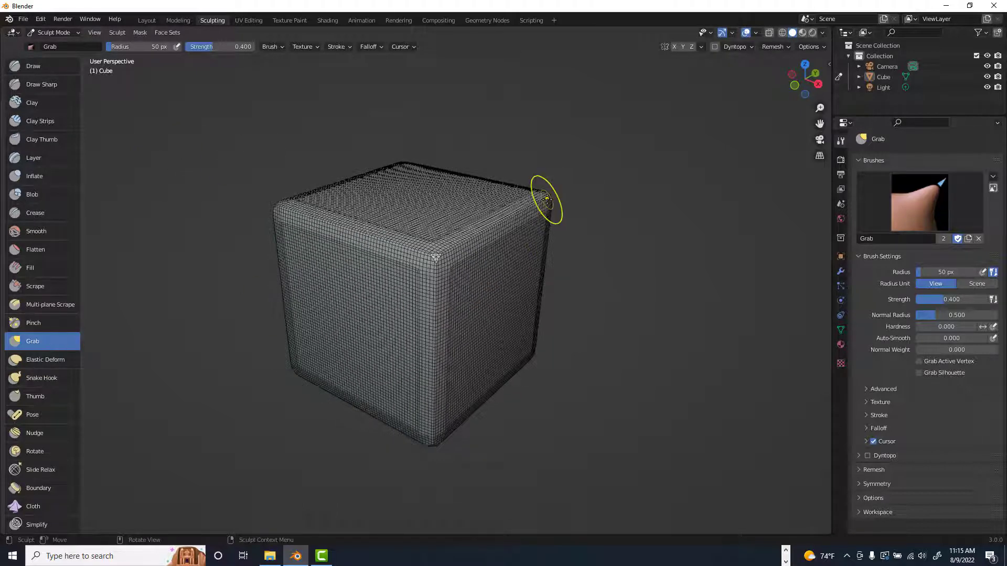
click(549, 201)
mouse_move(549, 200)
mouse_down()
mouse_move(593, 164)
mouse_move(656, 133)
mouse_up()
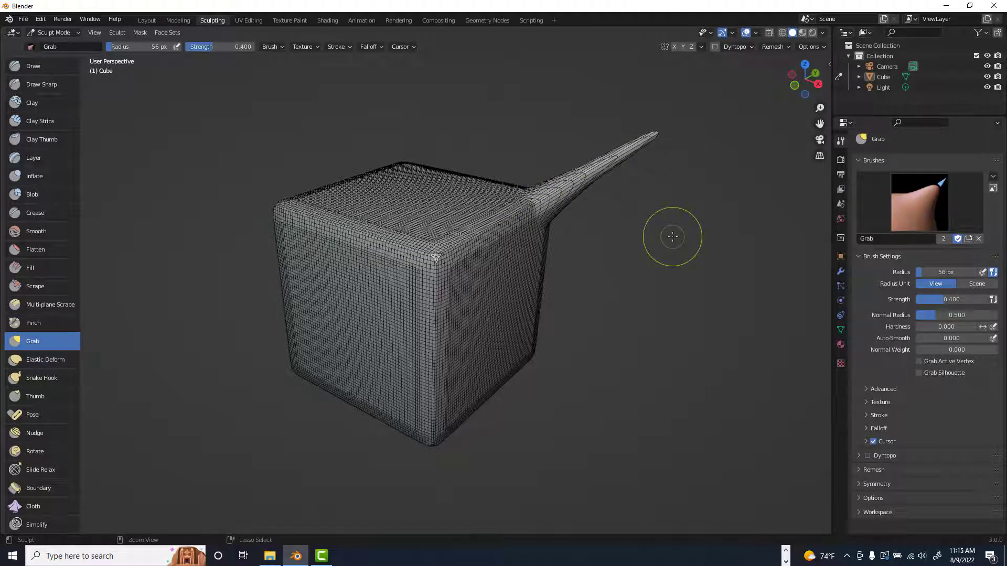
key(ctrl+r)
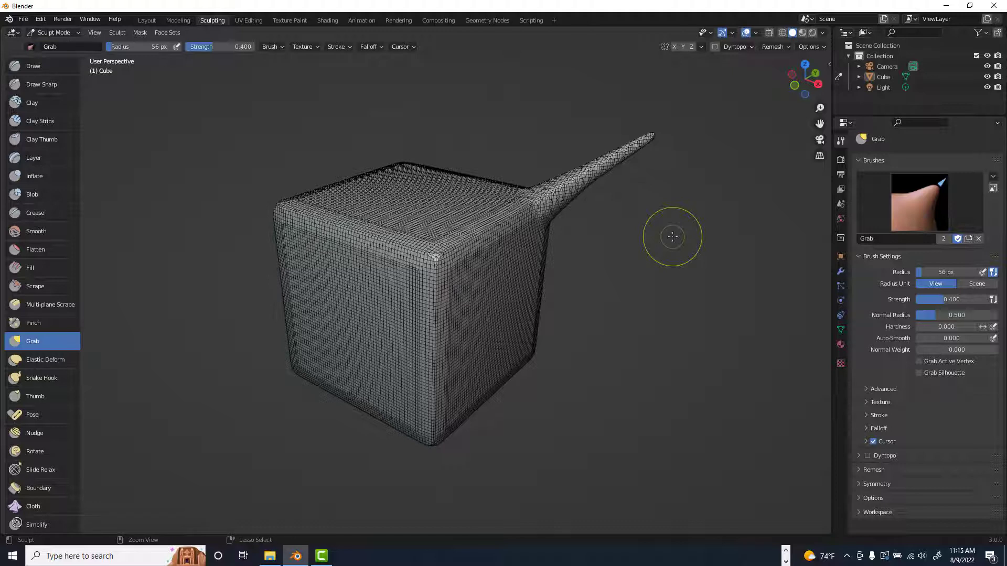
Pull a side branch downward from the spike with the Grab brush at radius 39 px, and remesh the stretched geometry.
key(f)
click(599, 173)
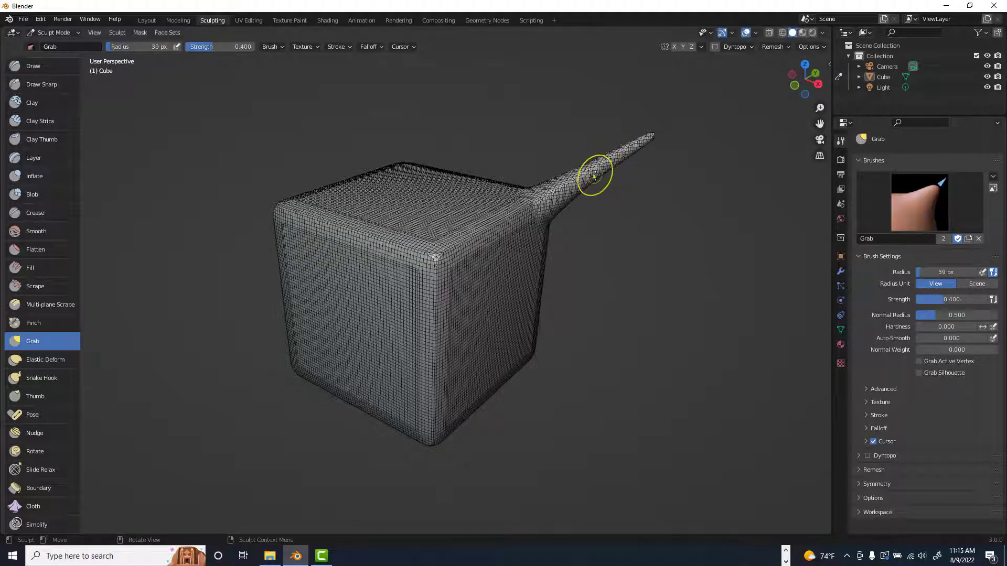
drag(598, 173, 618, 208)
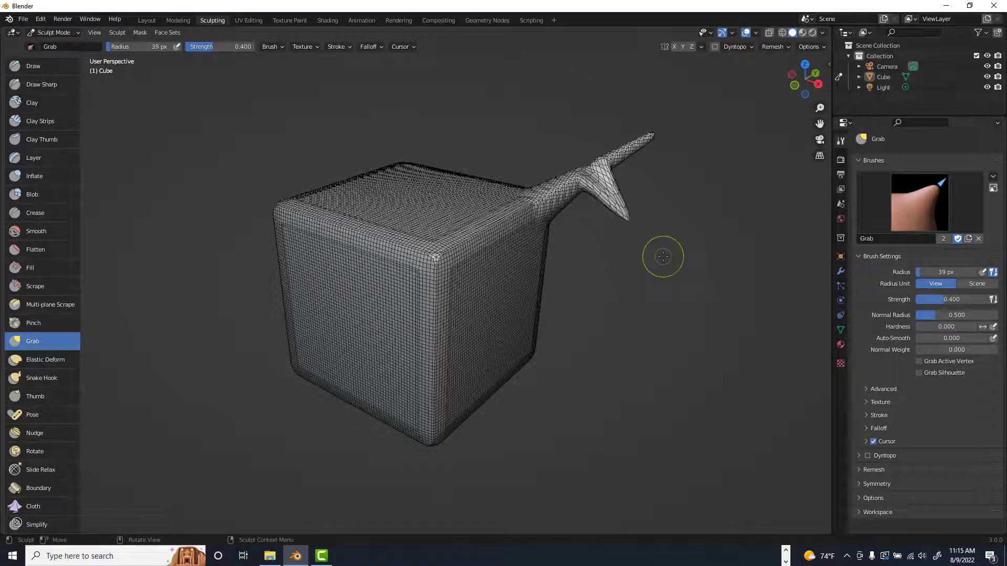
key(ctrl+r)
middle_drag(658, 211, 639, 207)
Pull a smaller prong out of the side branch with the Grab brush at radius 22 px, and remesh it.
key(f)
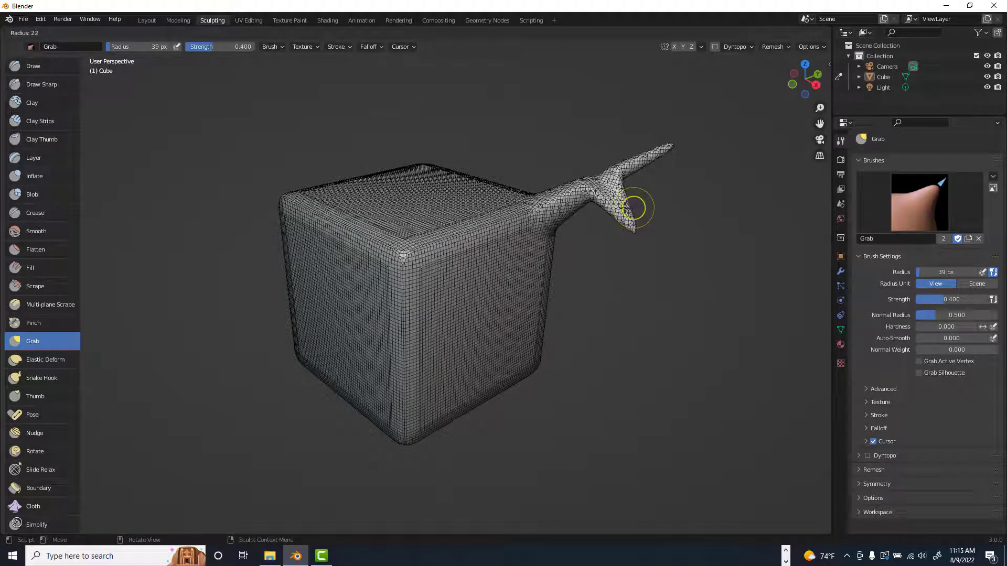
click(635, 212)
drag(632, 218, 672, 195)
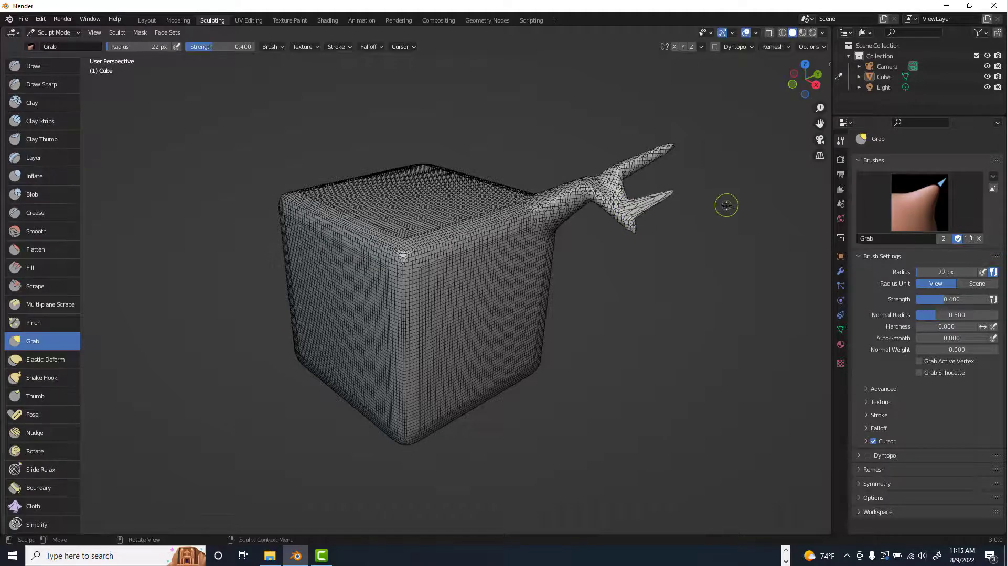
key(ctrl+r)
mouse_move(688, 221)
middle_down()
mouse_move(581, 225)
mouse_move(654, 219)
middle_up()
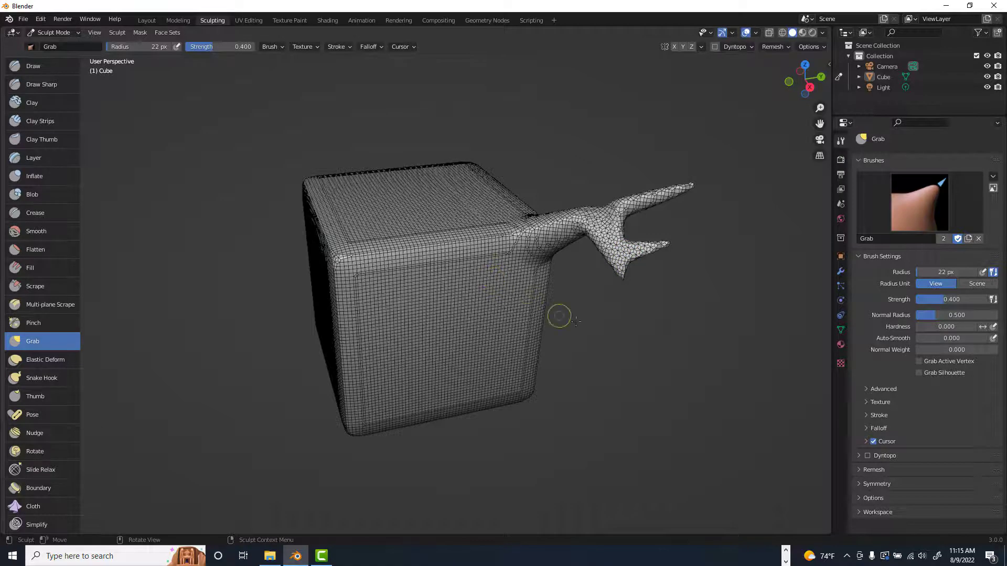
middle_drag(575, 321, 647, 335)
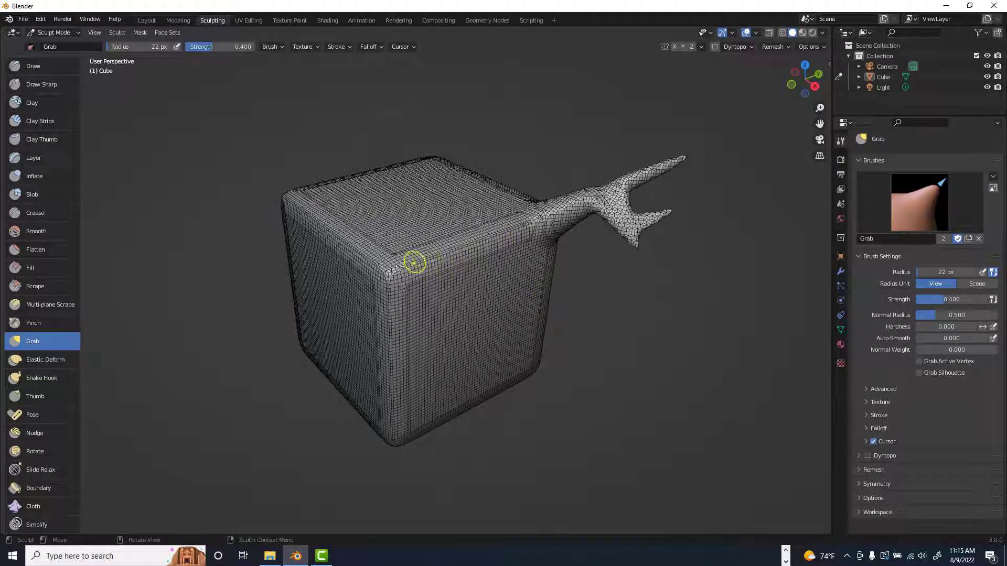
scroll(448, 282, up, 1)
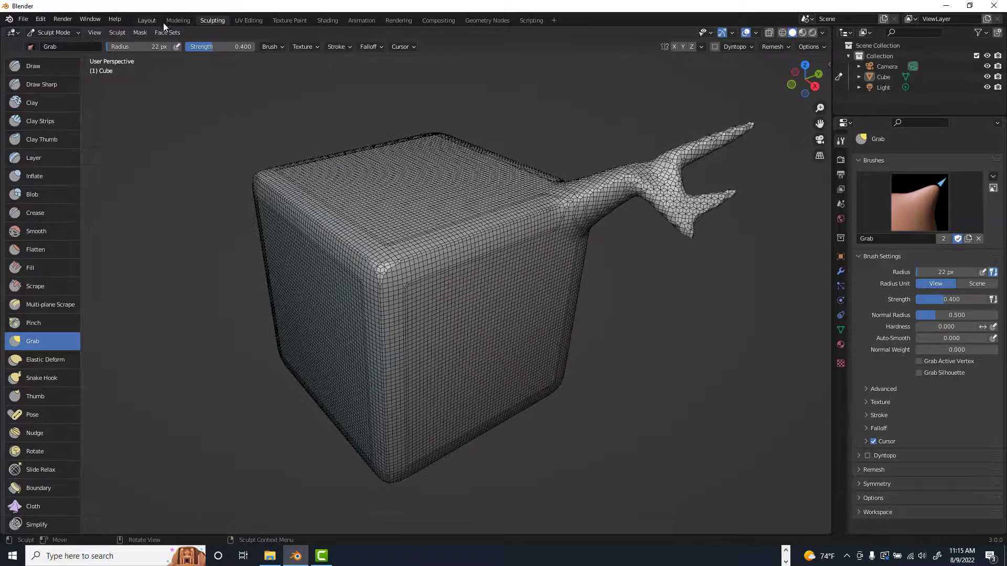
Open the cube in Edit Mode in the Layout workspace and add a UV sphere to its mesh.
click(149, 21)
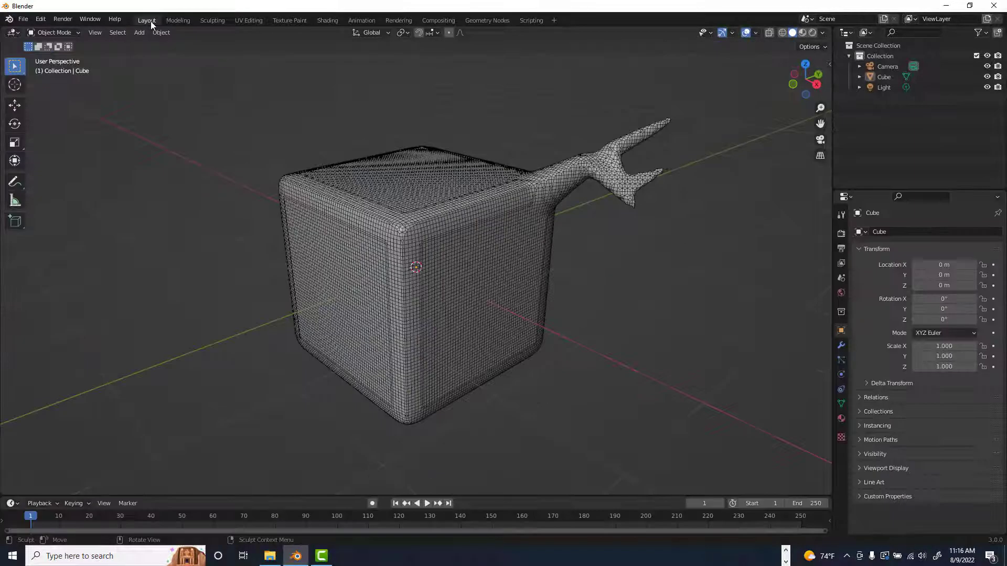
middle_drag(477, 250, 489, 253)
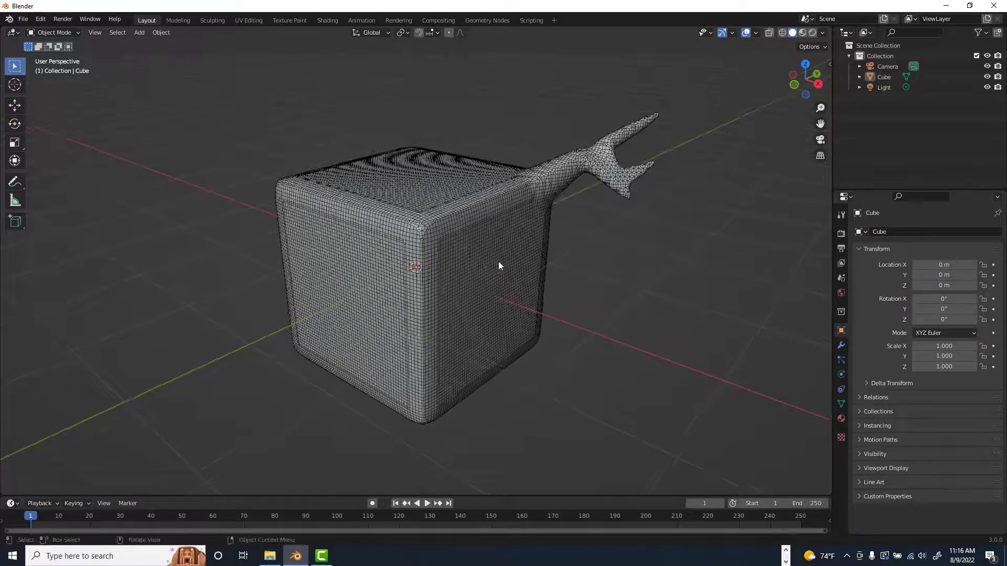
key(Tab)
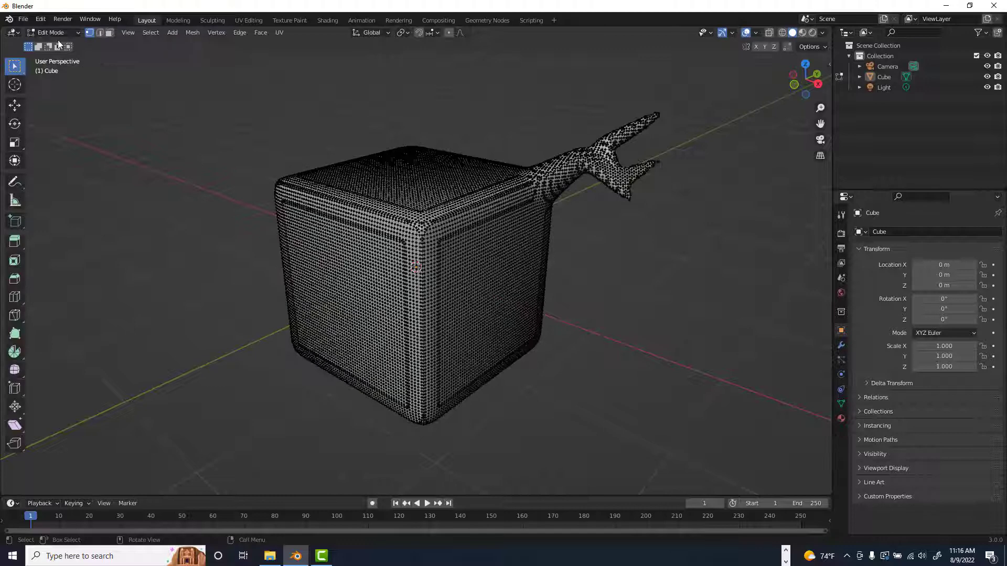
middle_drag(486, 276, 490, 279)
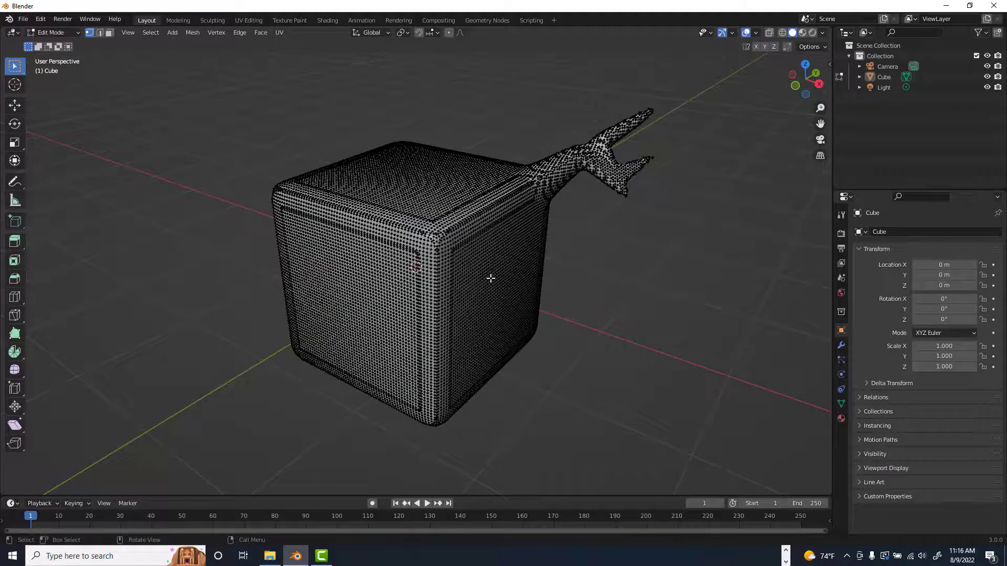
key(shift+a)
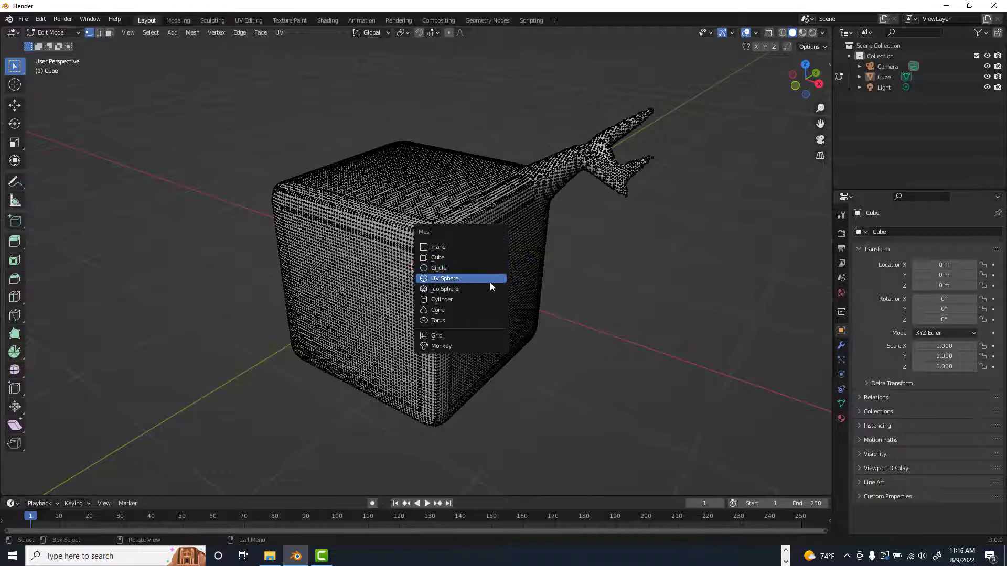
click(490, 282)
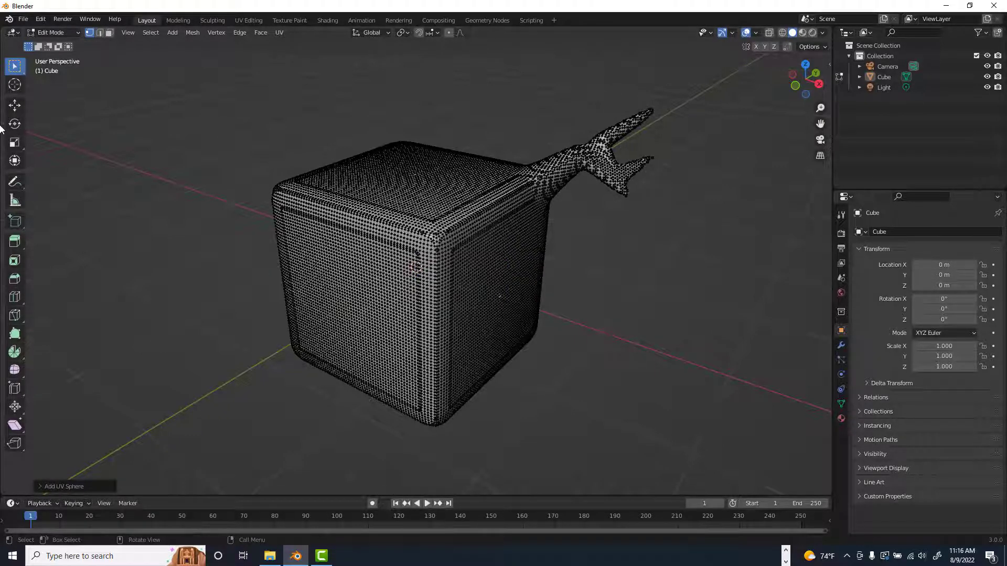
Move the new sphere out of the cube so that it overlaps the upper corner opposite the branching spike.
click(14, 105)
drag(450, 280, 337, 240)
middle_drag(337, 240, 298, 243)
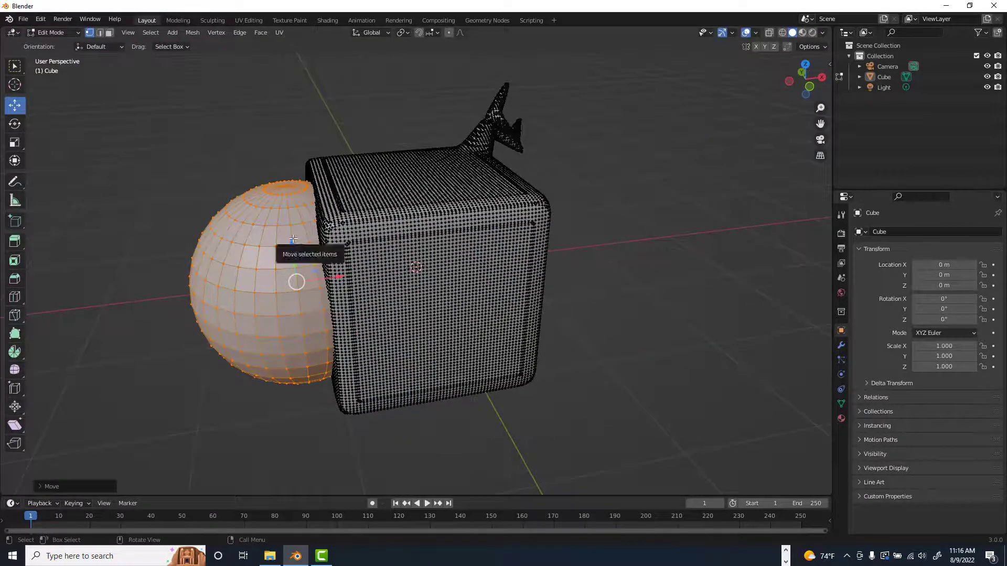
drag(298, 244, 299, 167)
middle_drag(374, 250, 331, 311)
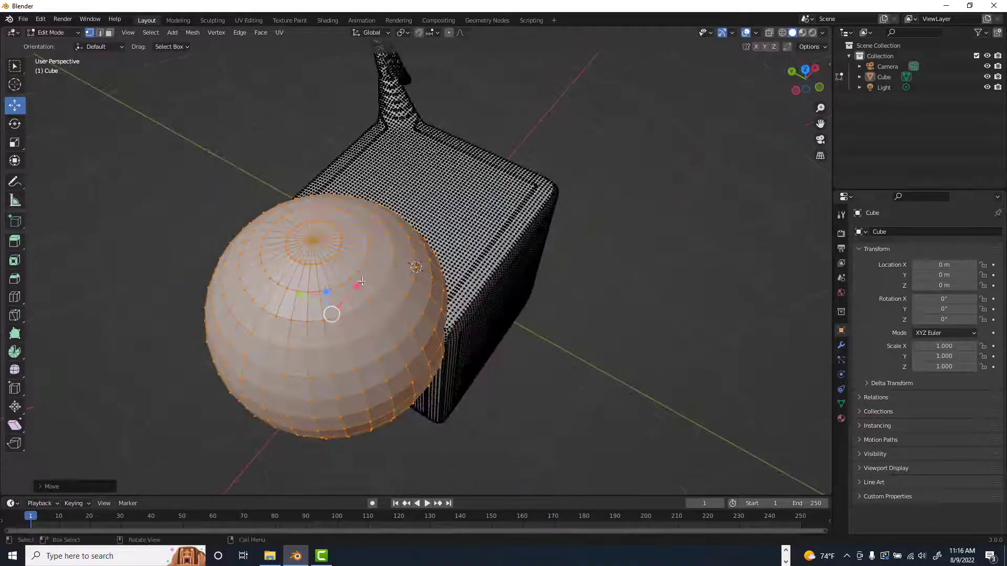
drag(362, 282, 473, 275)
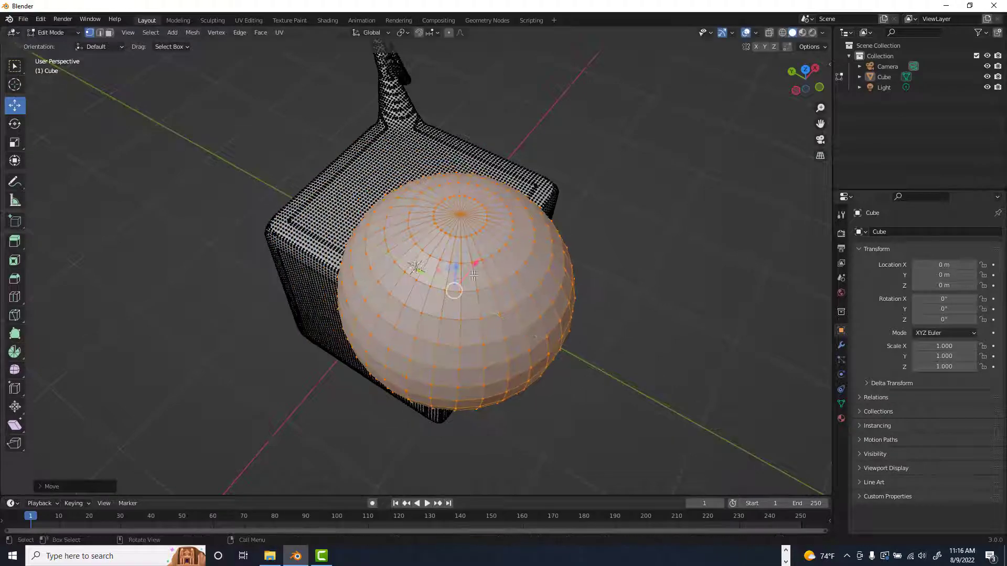
middle_drag(473, 276, 493, 200)
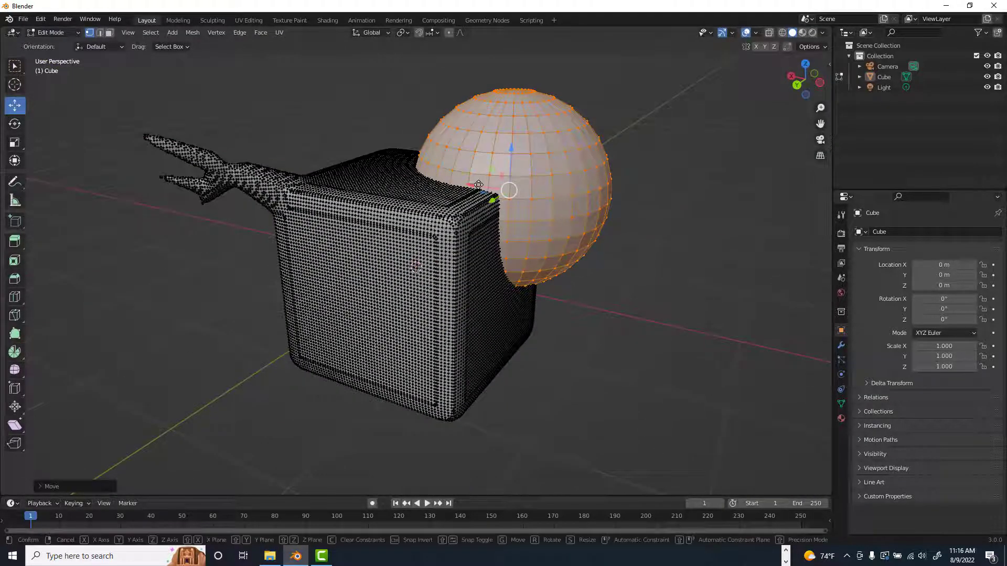
drag(493, 200, 560, 156)
middle_drag(560, 156, 551, 236)
Examine the overlapping sphere and cube in the Sculpting workspace and in the Layout workspace's Object and Edit Modes.
click(212, 20)
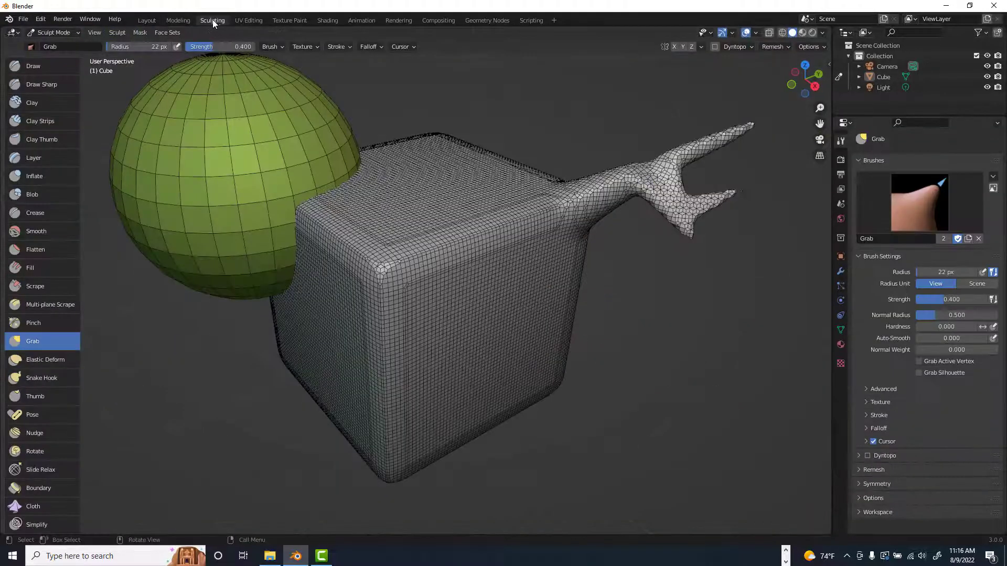
mouse_move(481, 162)
middle_down()
mouse_move(659, 148)
mouse_move(718, 155)
middle_up()
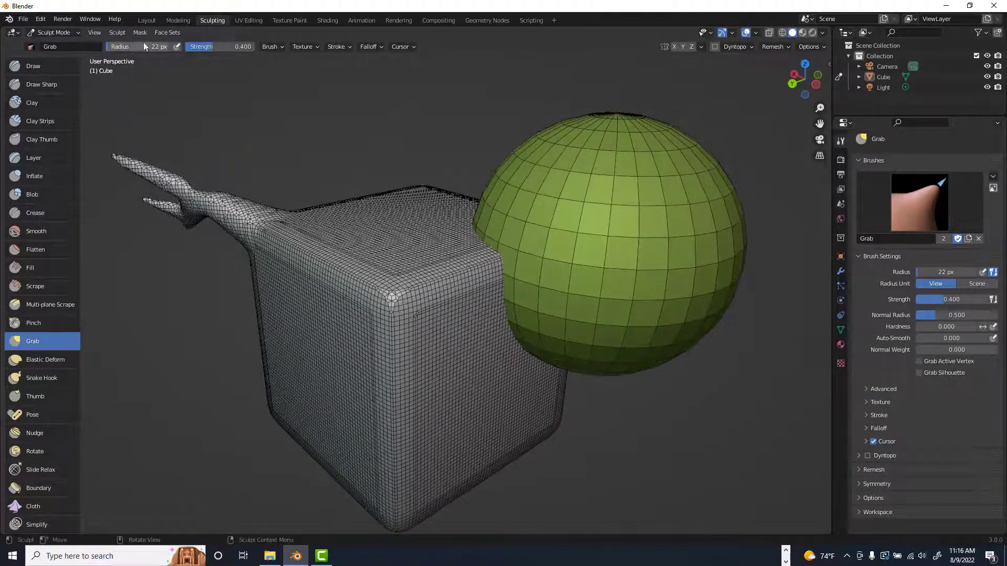
click(147, 20)
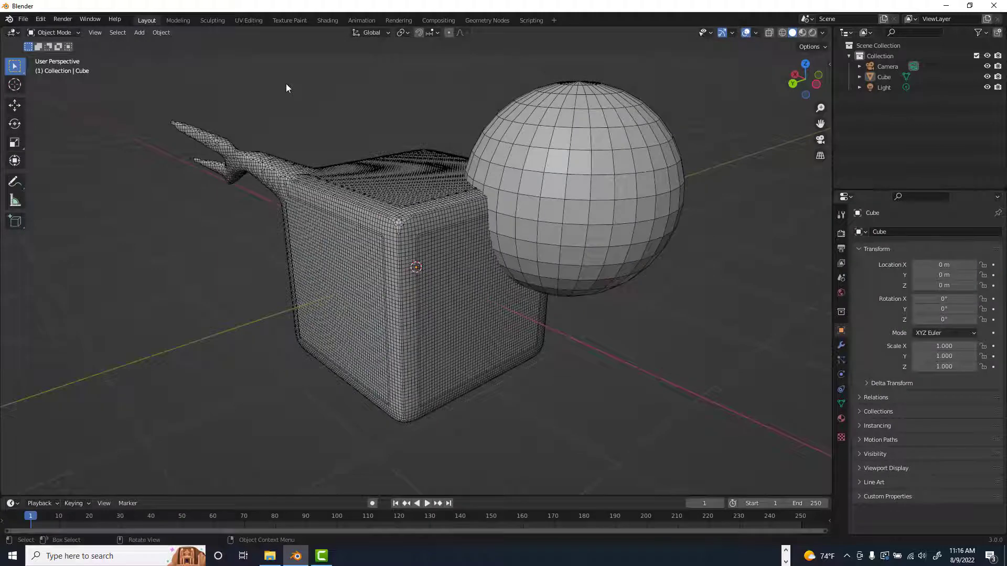
middle_drag(389, 112, 386, 114)
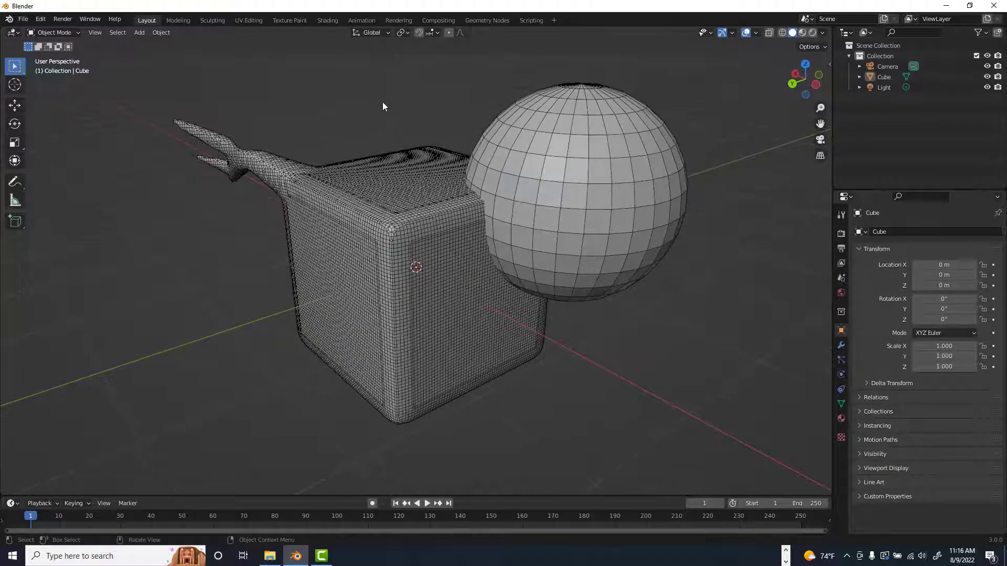
click(63, 33)
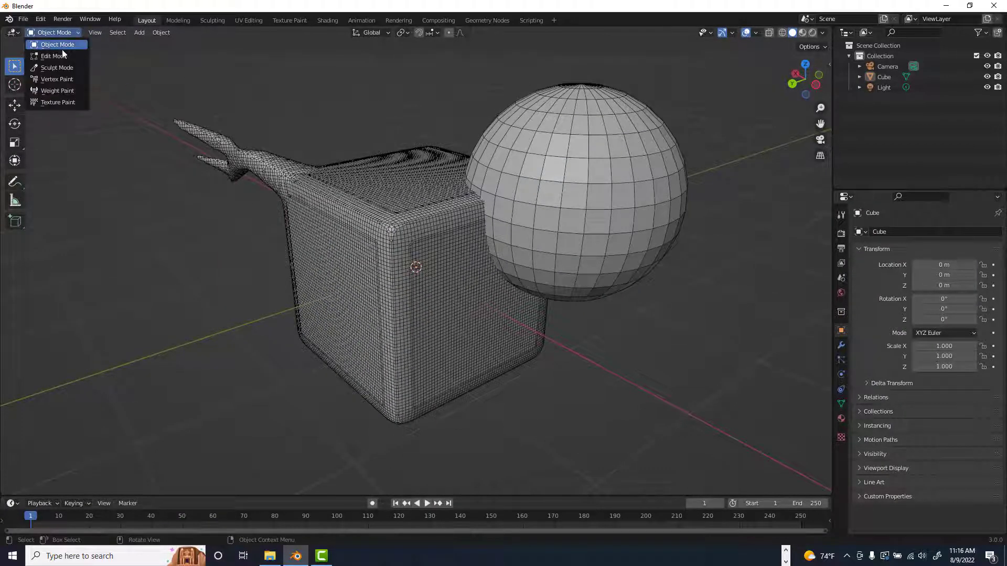
click(62, 50)
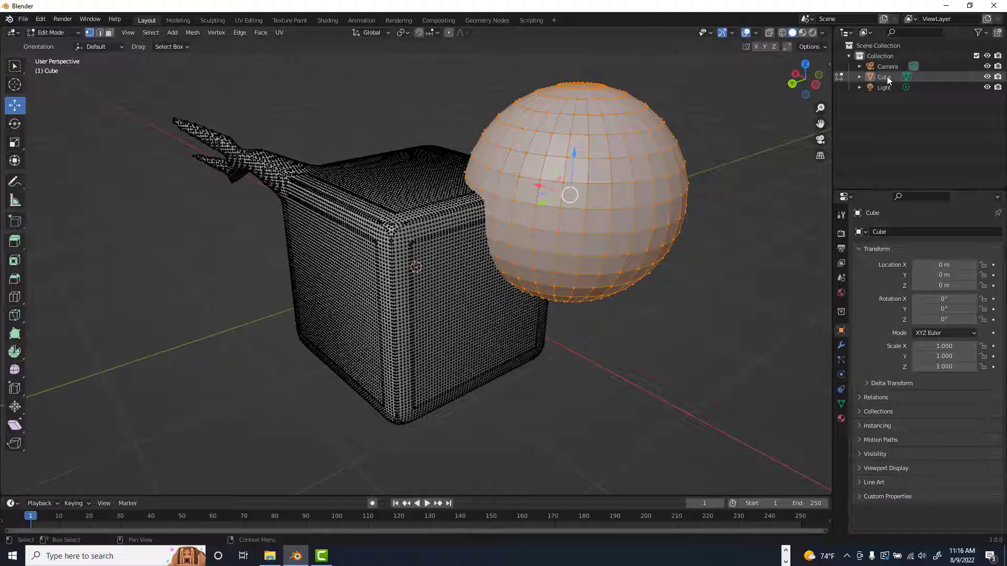
click(192, 32)
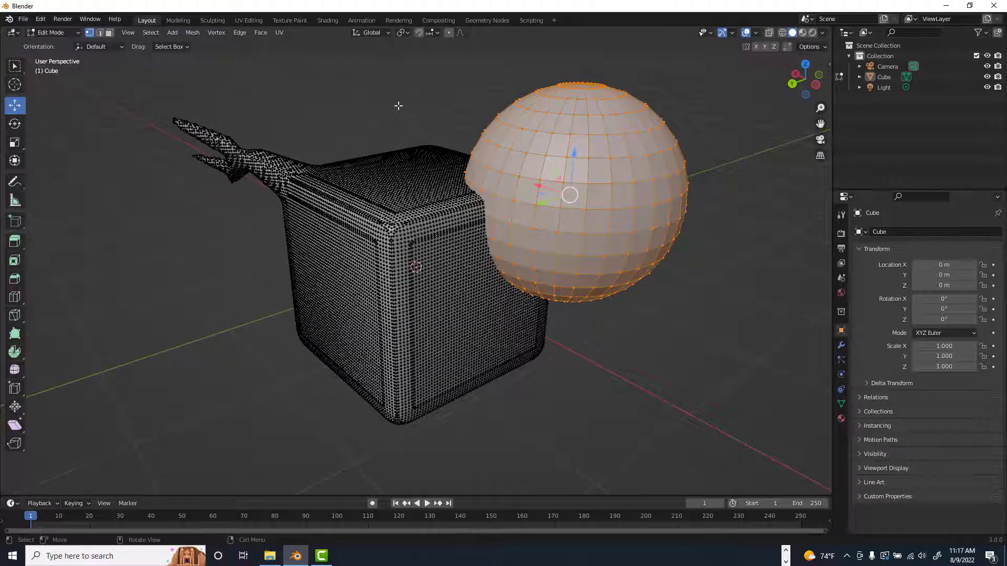
middle_drag(407, 115, 414, 132)
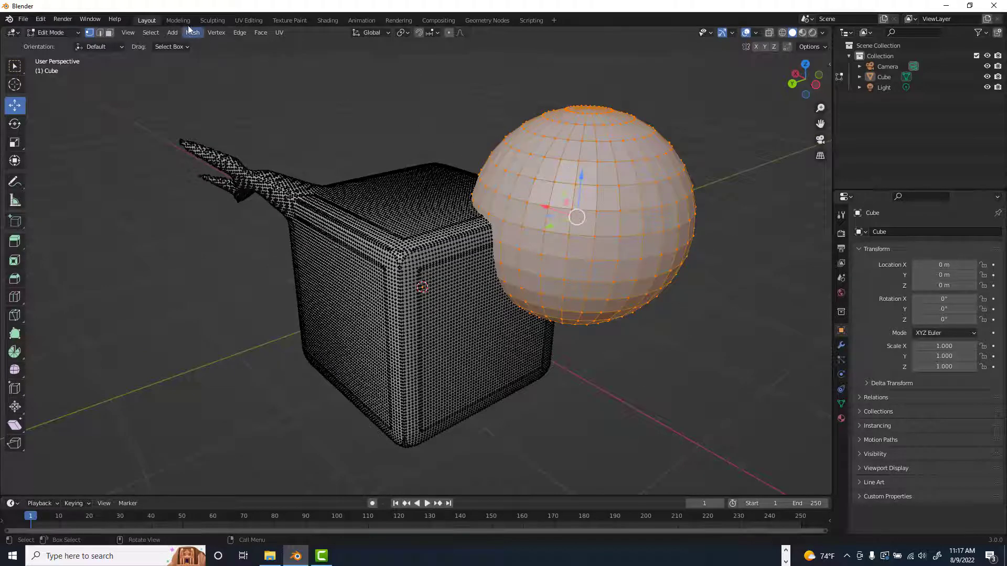
Remesh the overlapping sphere and cube into one continuous mesh in the Sculpting workspace, and inspect the joint from all sides.
click(218, 20)
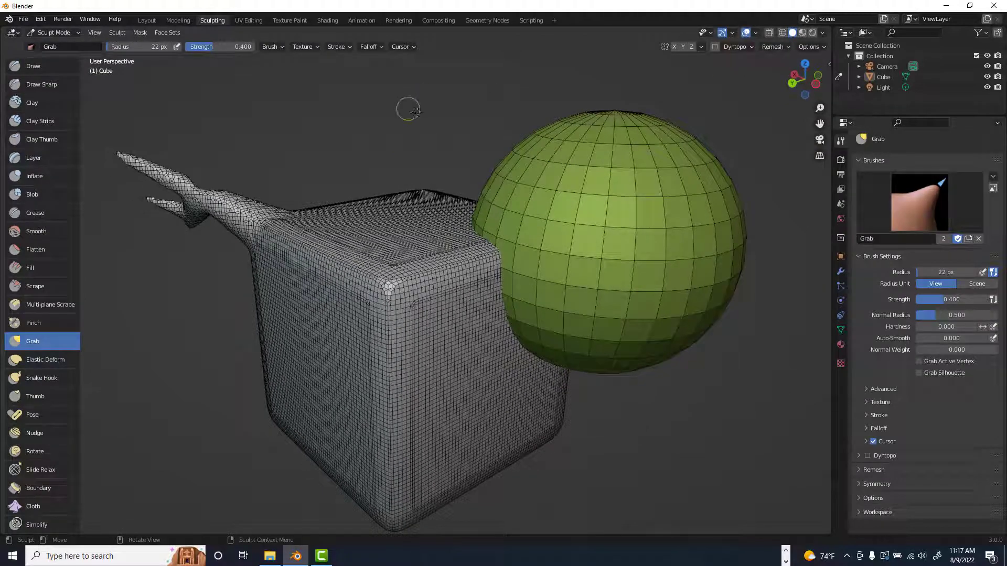
key(ctrl+r)
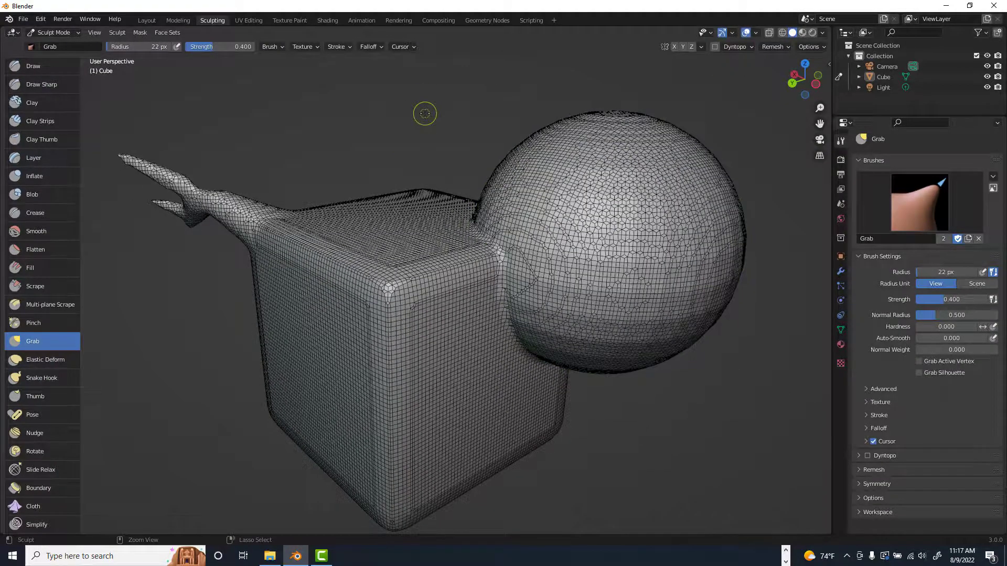
middle_drag(447, 124, 468, 156)
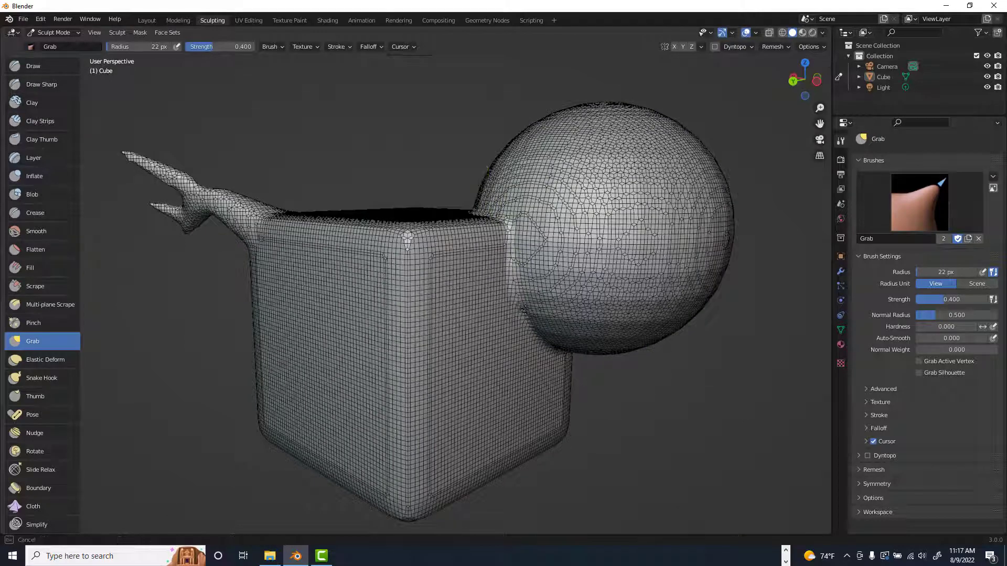
middle_drag(639, 364, 337, 164)
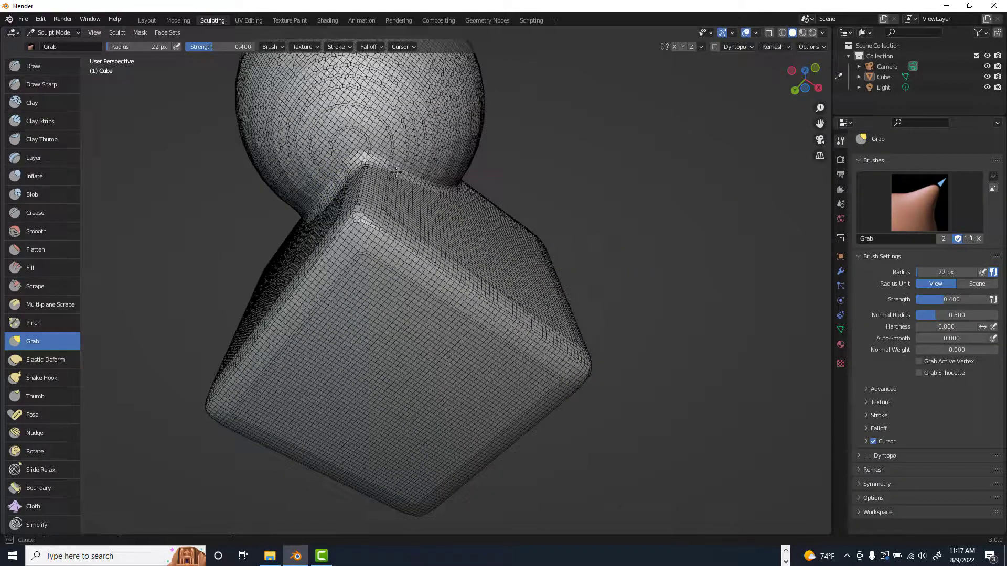
middle_drag(540, 168, 436, 193)
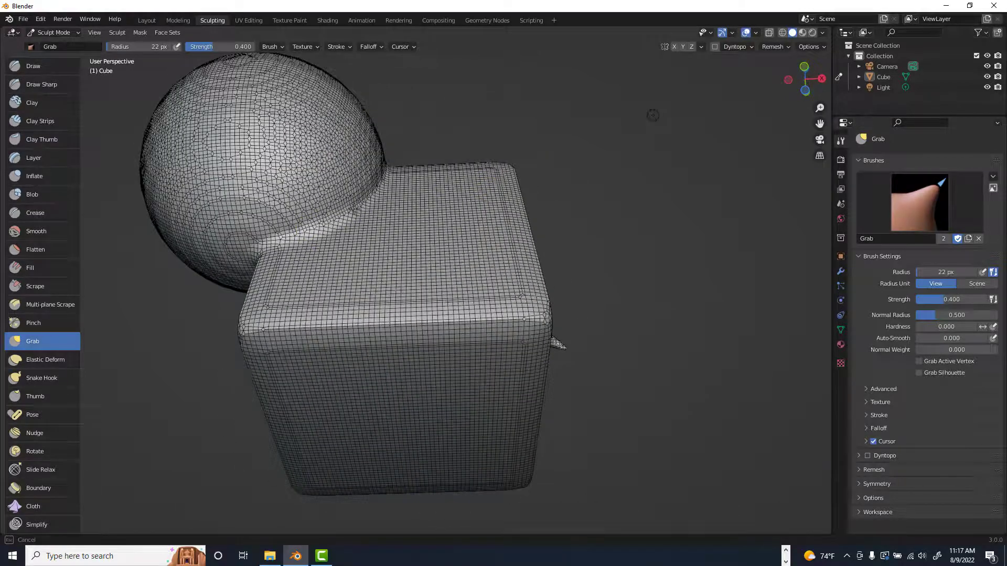
mouse_move(448, 132)
middle_down()
mouse_move(436, 163)
mouse_move(338, 260)
middle_up()
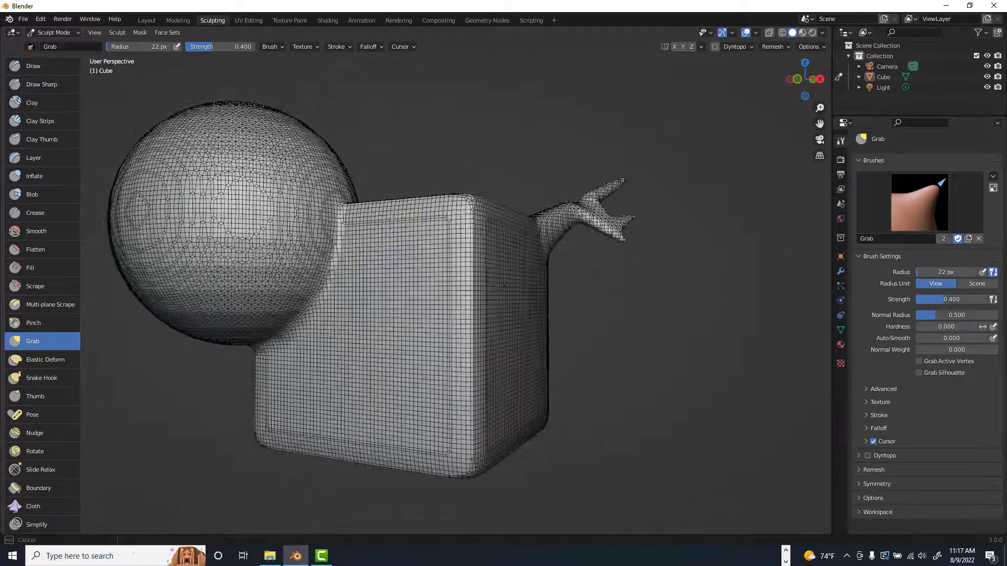
middle_drag(389, 165, 337, 284)
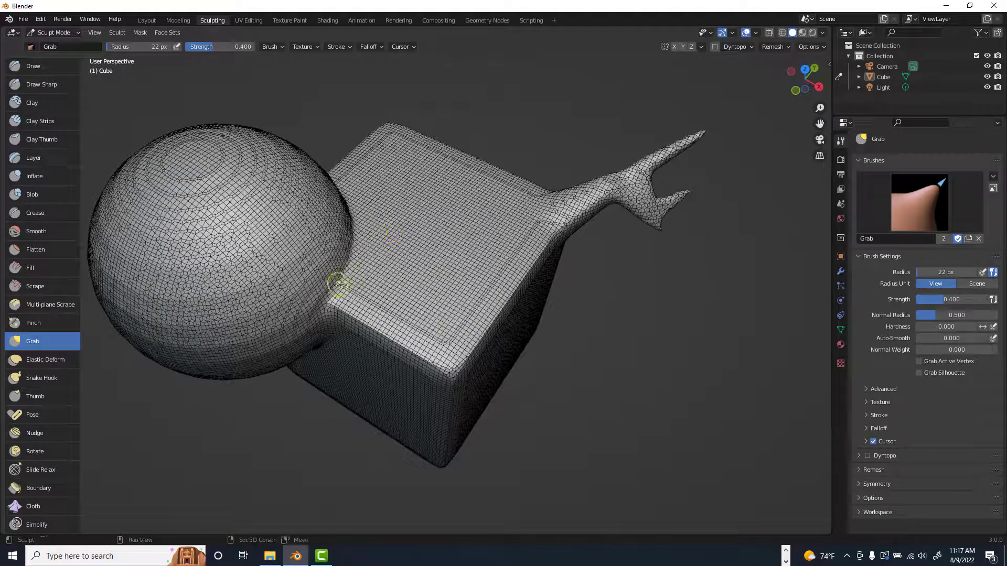
middle_drag(355, 223, 604, 324)
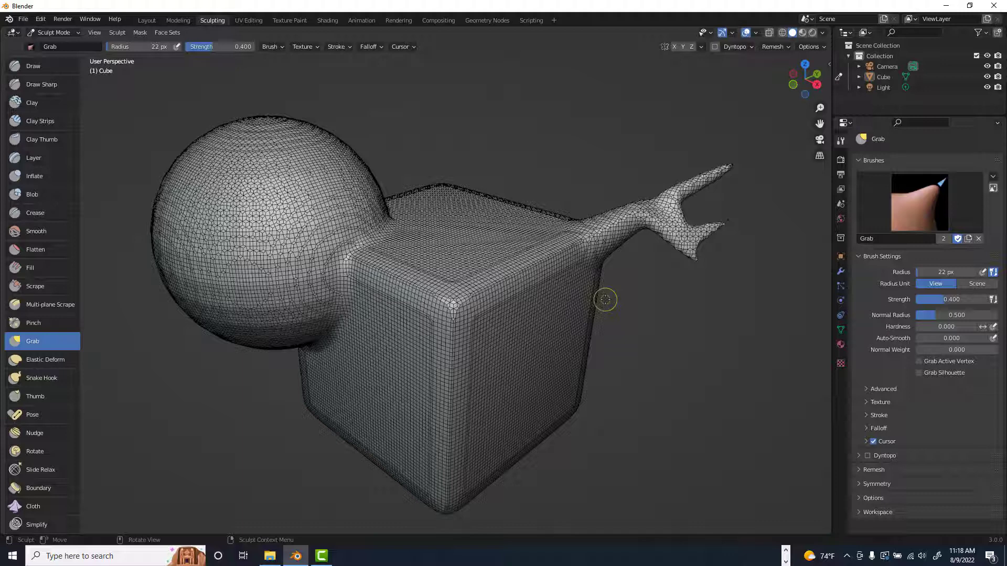
Set the voxel size to about 0.0566 and remesh the joined cube and sphere into a coarser grid.
scroll(524, 399, down, 2)
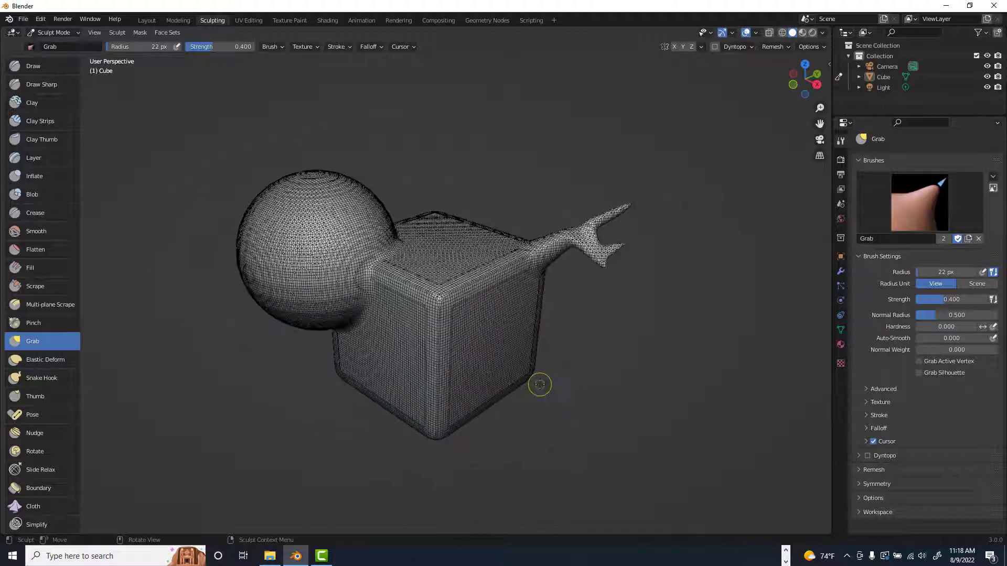
middle_drag(541, 383, 565, 367)
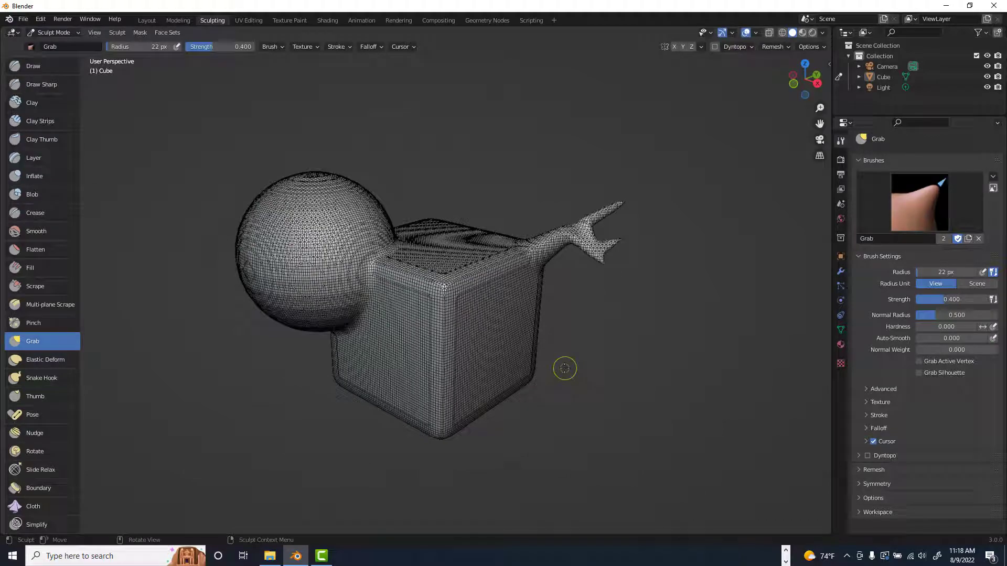
key(r)
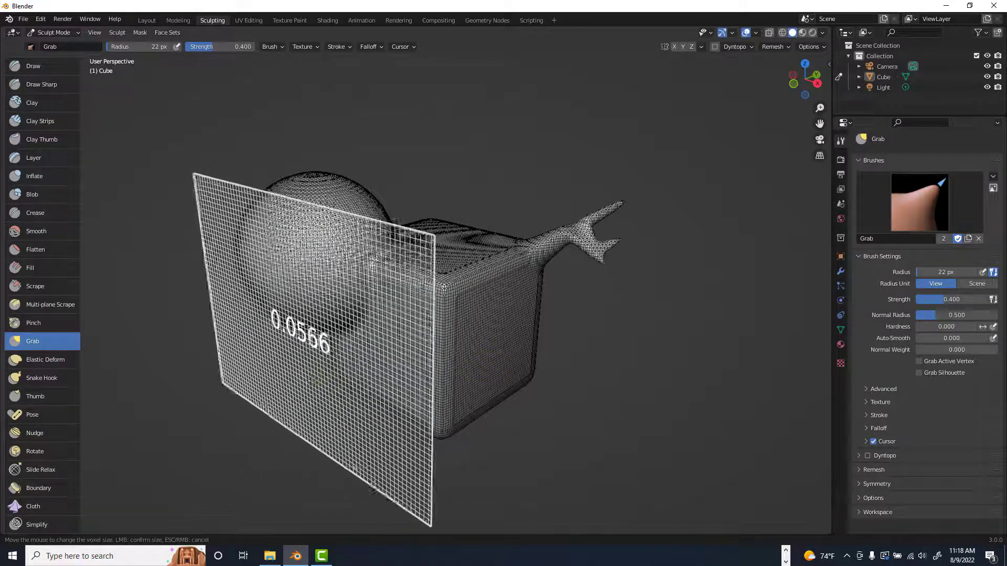
click(261, 382)
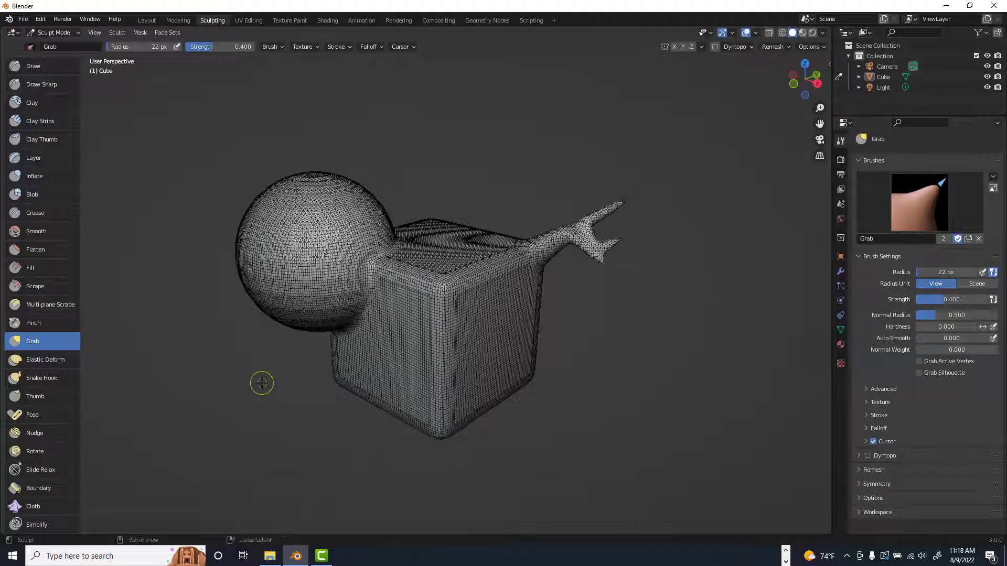
mouse_move(262, 383)
middle_down()
mouse_move(499, 380)
mouse_move(270, 377)
middle_up()
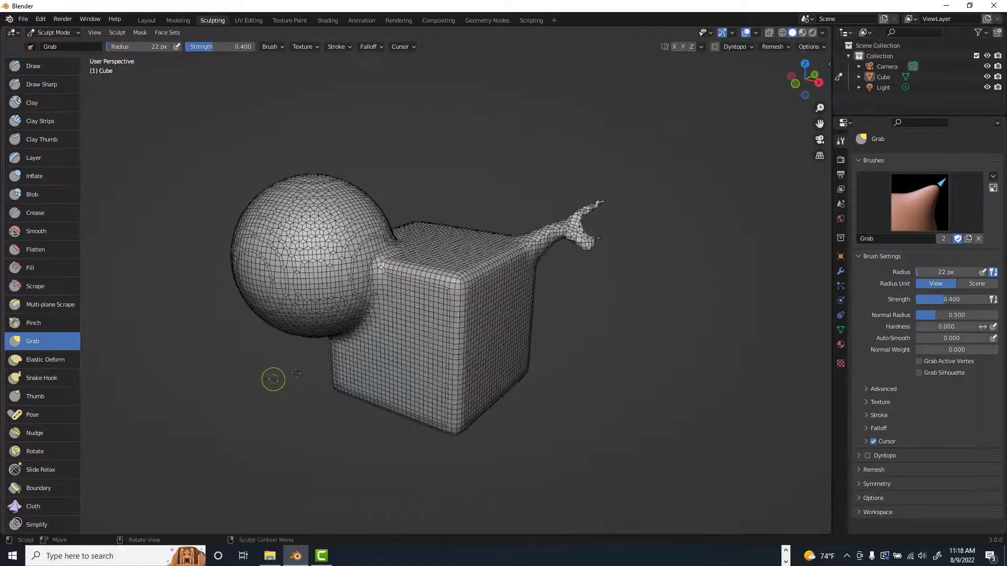